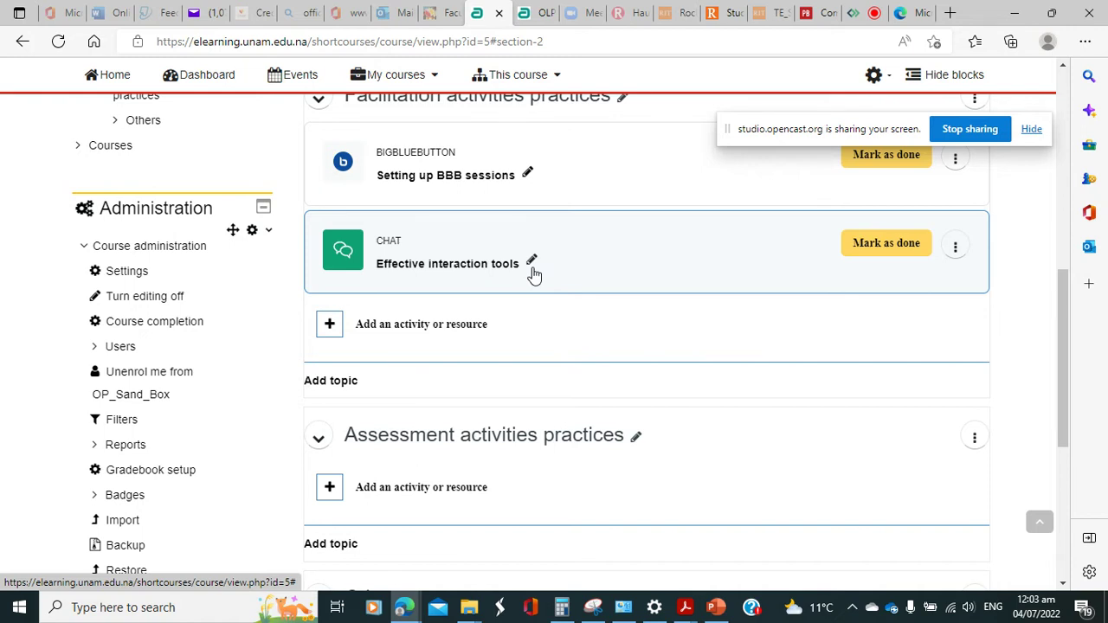
Step: Open the activity chooser for the Facilitation activities practices topic, filtered to Activities
{"action": "left_click", "coordinate": [431, 333]}
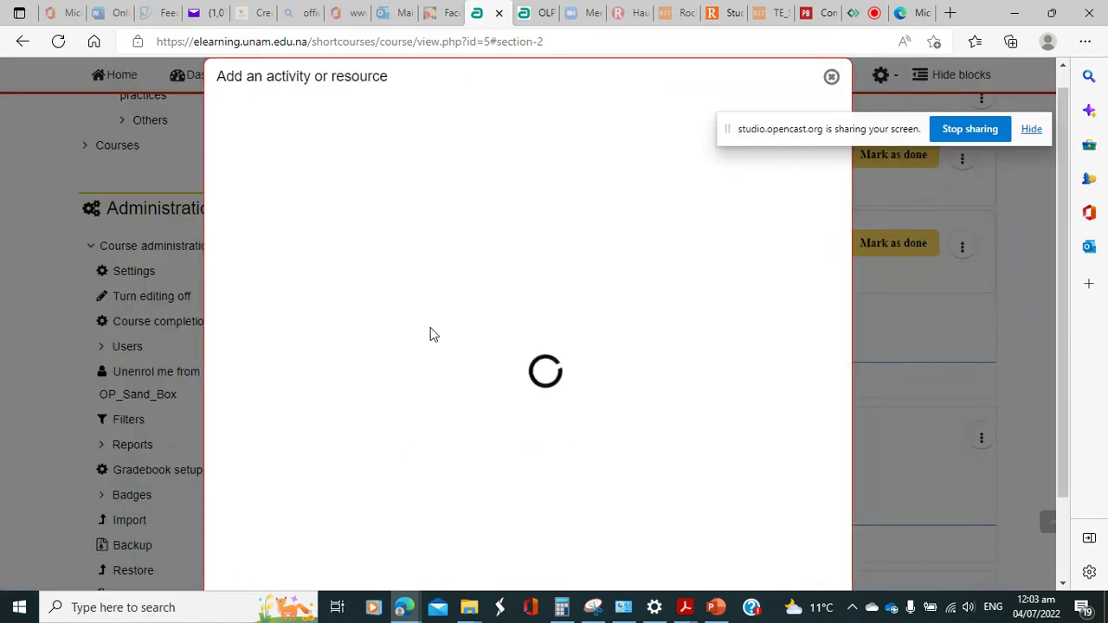
{"action": "left_click", "coordinate": [300, 166]}
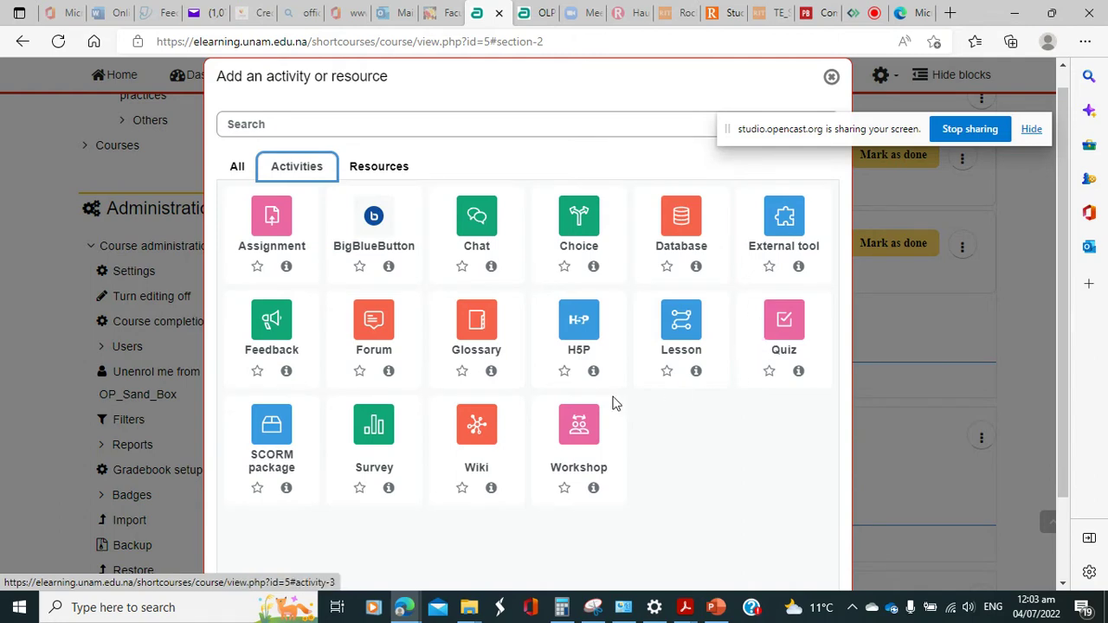
Step: Add a Forum named 'Forum types best for Assessment'
{"action": "left_click", "coordinate": [365, 328]}
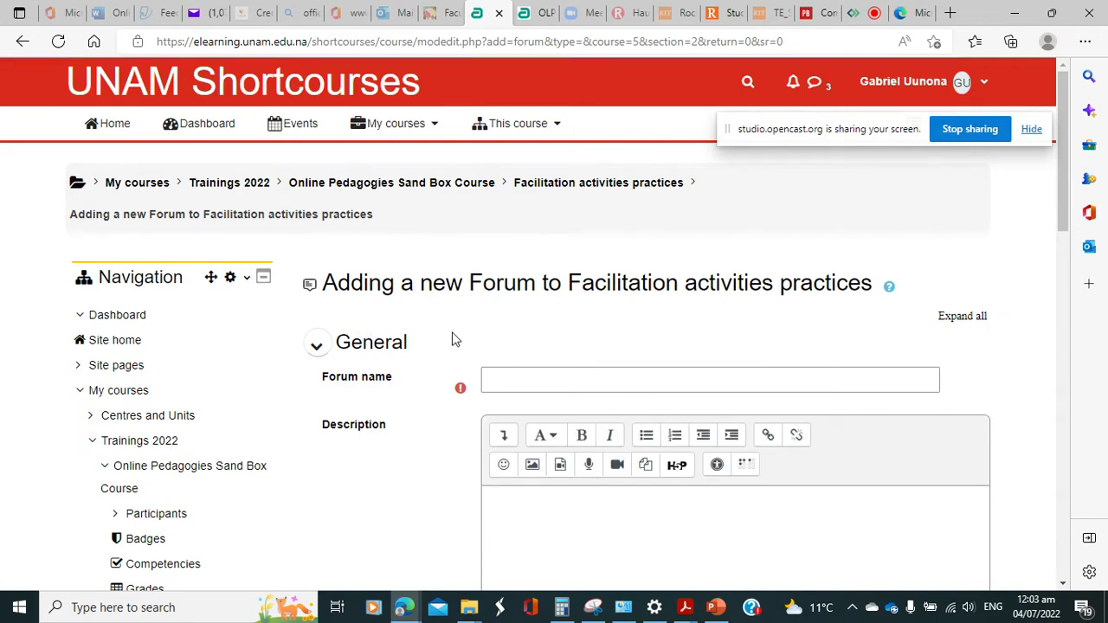
{"action": "left_click", "coordinate": [554, 381]}
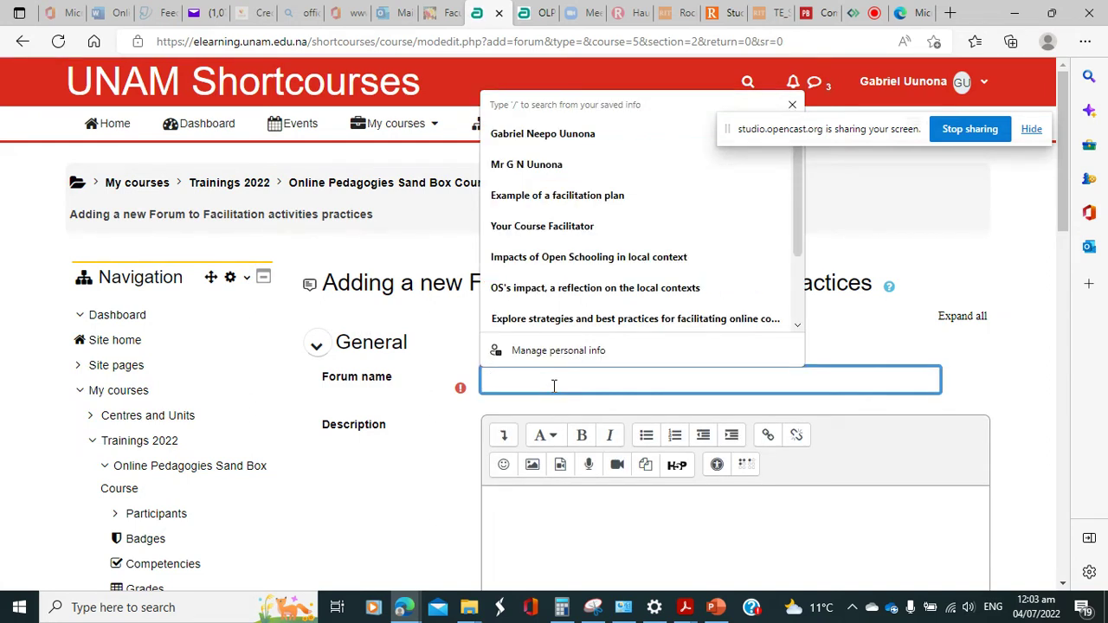
{"action": "type", "text": "Fo"}
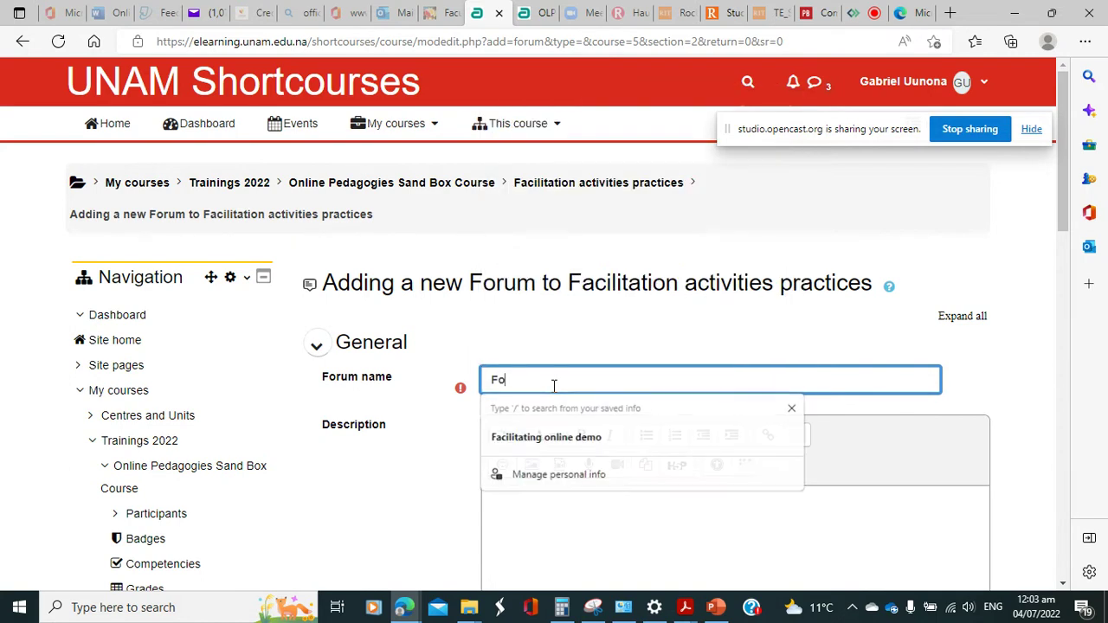
{"action": "type", "text": "rum ty"}
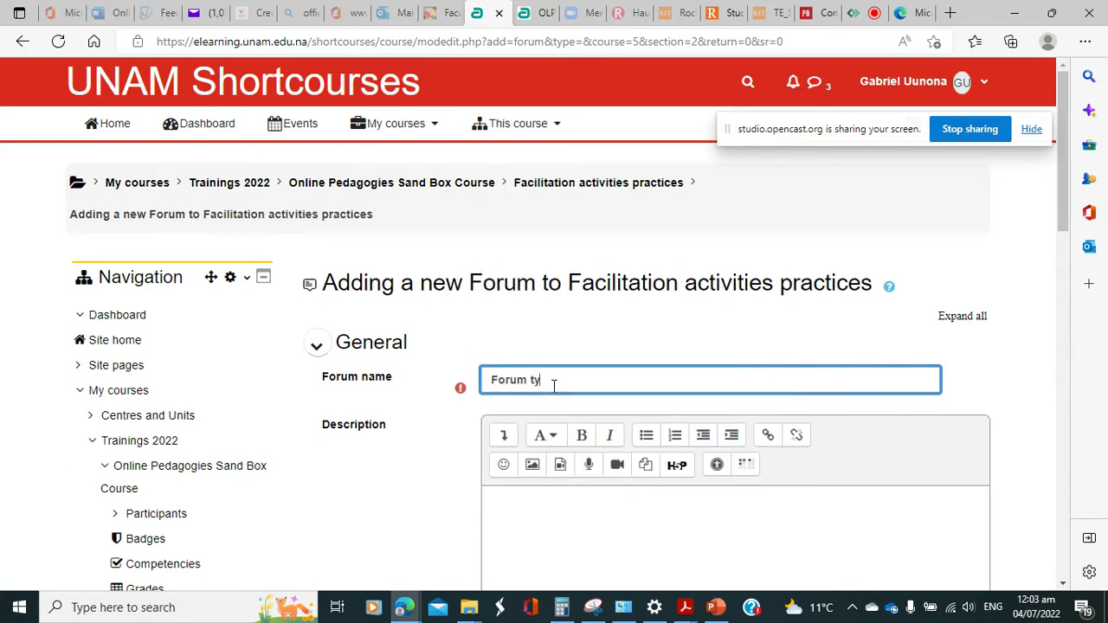
{"action": "type", "text": "pes best for Assessment"}
{"action": "scroll", "coordinate": [635, 397], "scroll_direction": "down", "scroll_amount": 2}
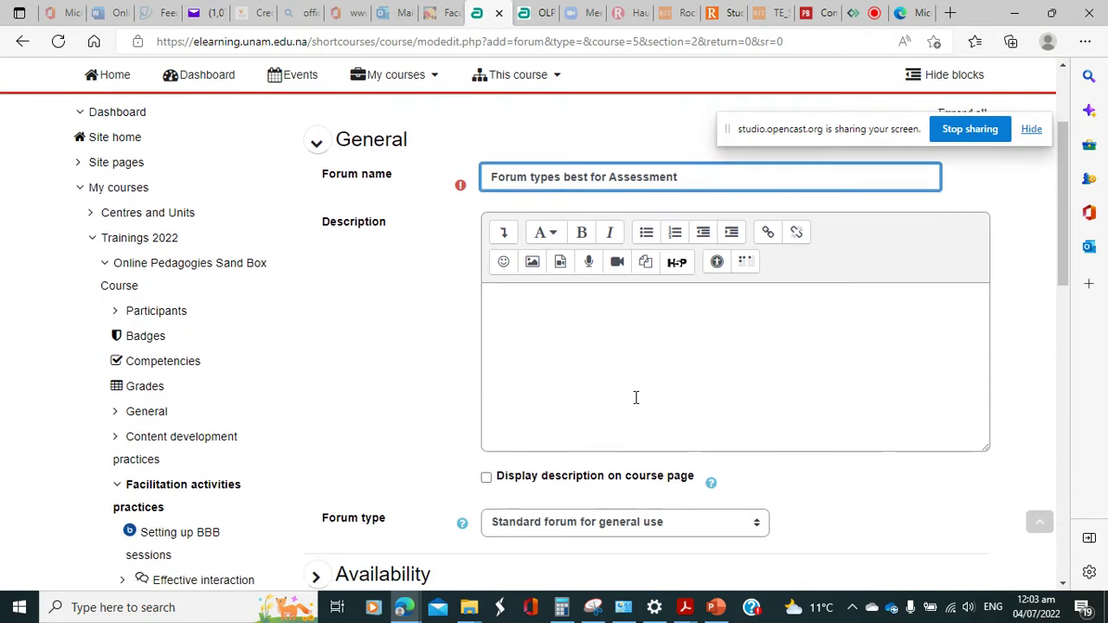
{"action": "left_click", "coordinate": [590, 330]}
{"action": "type", "text": "In"}
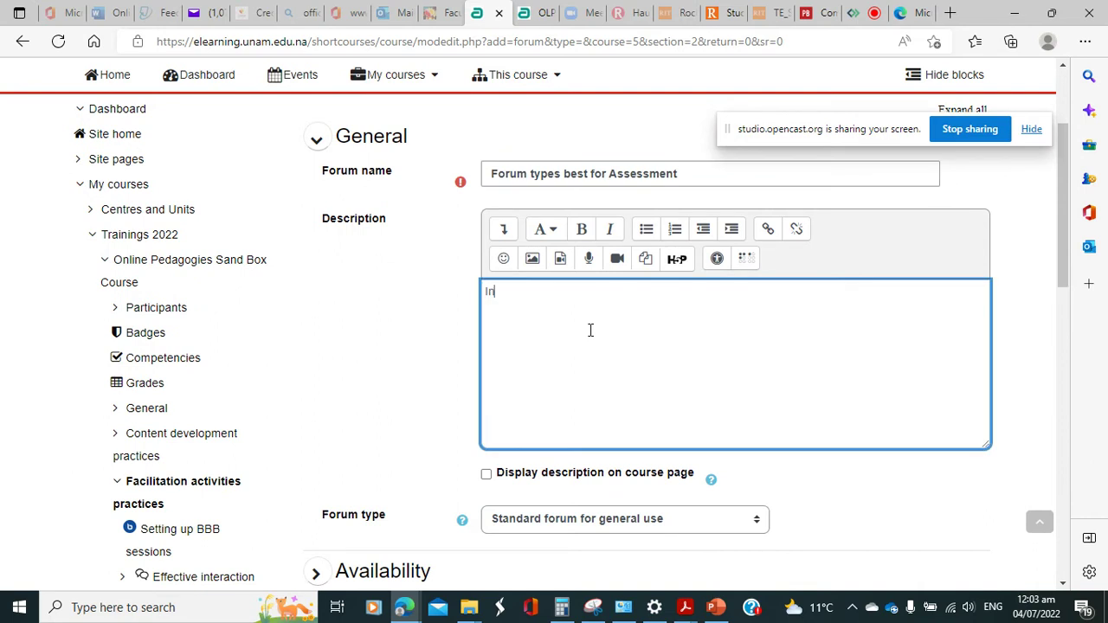
{"action": "type", "text": " this d"}
{"action": "type", "text": "icussion."}
{"action": "key", "text": "BackSpace"}
{"action": "key", "text": "BackSpace"}
{"action": "key", "text": "BackSpace"}
{"action": "key", "text": "BackSpace"}
{"action": "key", "text": "BackSpace"}
{"action": "key", "text": "BackSpace"}
{"action": "key", "text": "BackSpace"}
{"action": "key", "text": "BackSpace"}
{"action": "key", "text": "BackSpace"}
{"action": "key", "text": "BackSpace"}
{"action": "key", "text": "BackSpace"}
{"action": "type", "text": "dis"}
{"action": "key", "text": "BackSpace"}
{"action": "key", "text": "BackSpace"}
{"action": "type", "text": "iscussion, you are "}
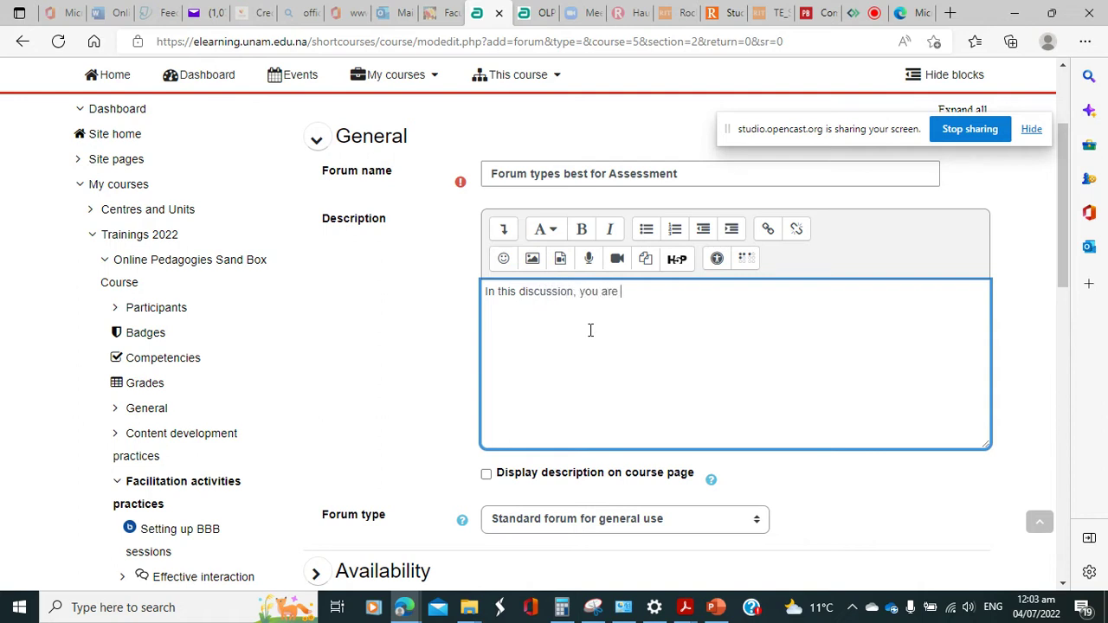
{"action": "type", "text": "requre"}
{"action": "key", "text": "BackSpace"}
{"action": "key", "text": "BackSpace"}
{"action": "type", "text": "ired to"}
{"action": "key", "text": "BackSpace"}
{"action": "key", "text": "BackSpace"}
{"action": "key", "text": "BackSpace"}
{"action": "key", "text": "BackSpace"}
{"action": "key", "text": "BackSpace"}
{"action": "key", "text": "BackSpace"}
{"action": "key", "text": "BackSpace"}
{"action": "key", "text": "BackSpace"}
{"action": "key", "text": "BackSpace"}
{"action": "key", "text": "BackSpace"}
{"action": "key", "text": "BackSpace"}
{"action": "key", "text": "BackSpace"}
{"action": "key", "text": "BackSpace"}
{"action": "key", "text": "BackSpace"}
{"action": "key", "text": "BackSpace"}
{"action": "key", "text": "BackSpace"}
{"action": "key", "text": "BackSpace"}
{"action": "key", "text": "BackSpace"}
{"action": "key", "text": "BackSpace"}
{"action": "key", "text": "BackSpace"}
{"action": "key", "text": "BackSpace"}
{"action": "key", "text": "BackSpace"}
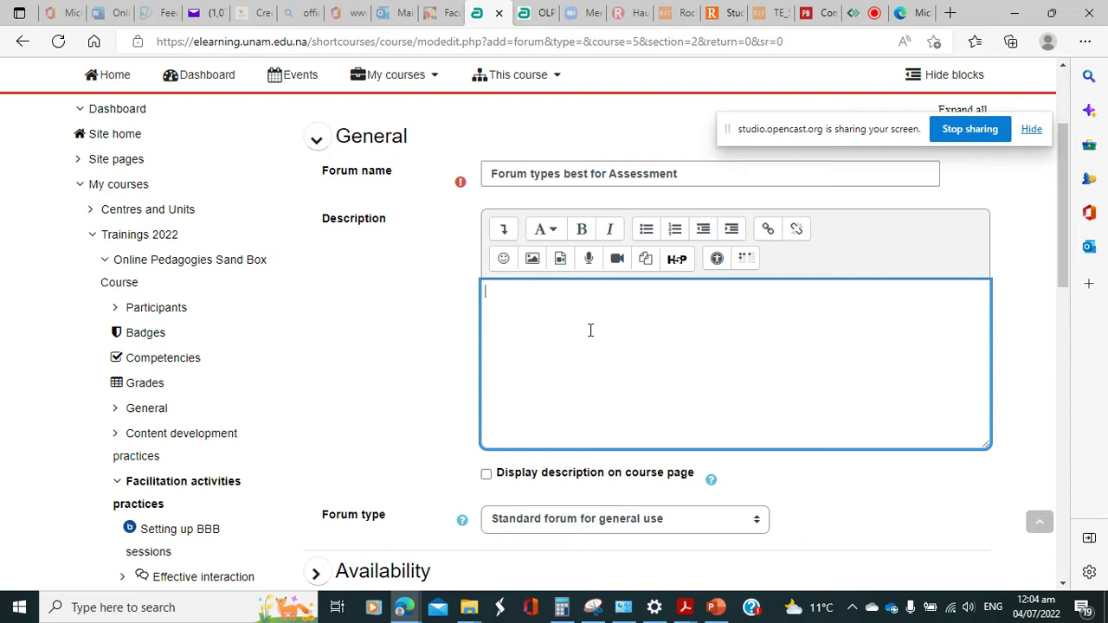
Step: Write the description: read the 2019 article on forums for assessment, recommend a forum type with reasons
{"action": "type", "text": "Read"}
{"action": "key", "text": "BackSpace"}
{"action": "key", "text": "BackSpace"}
{"action": "type", "text": "ad the article on "}
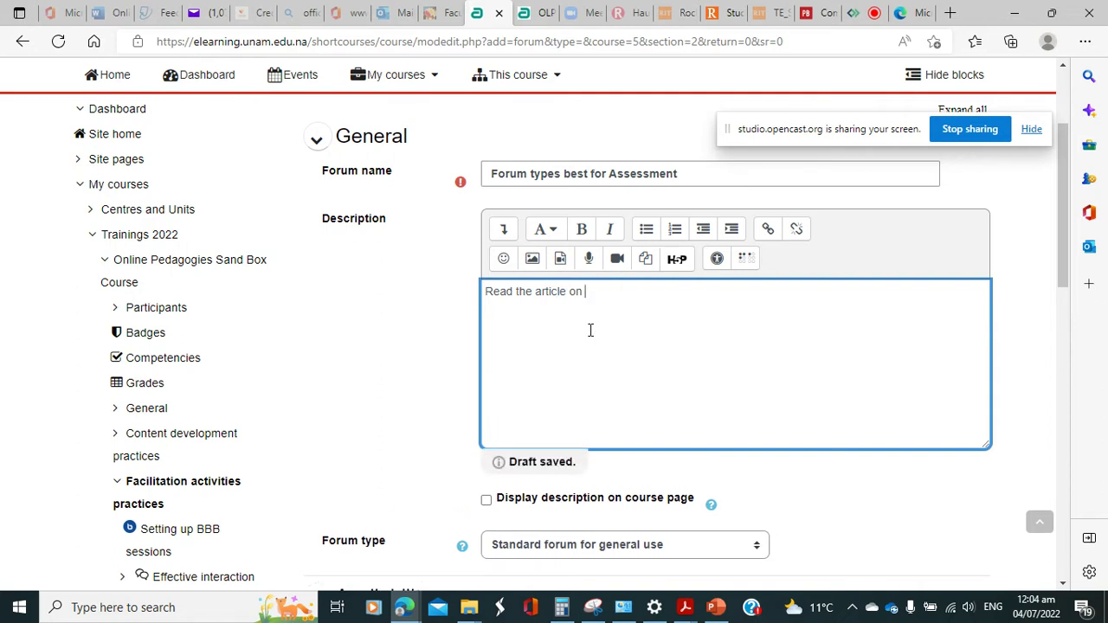
{"action": "type", "text": "forum for assessm"}
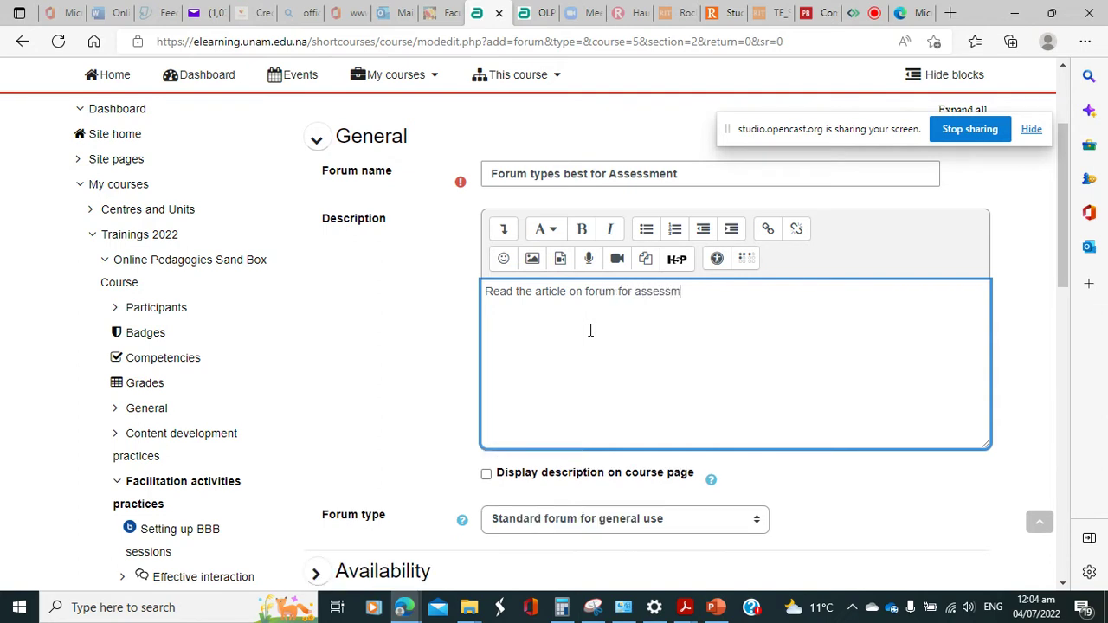
{"action": "type", "text": "ent by Uunona 920"}
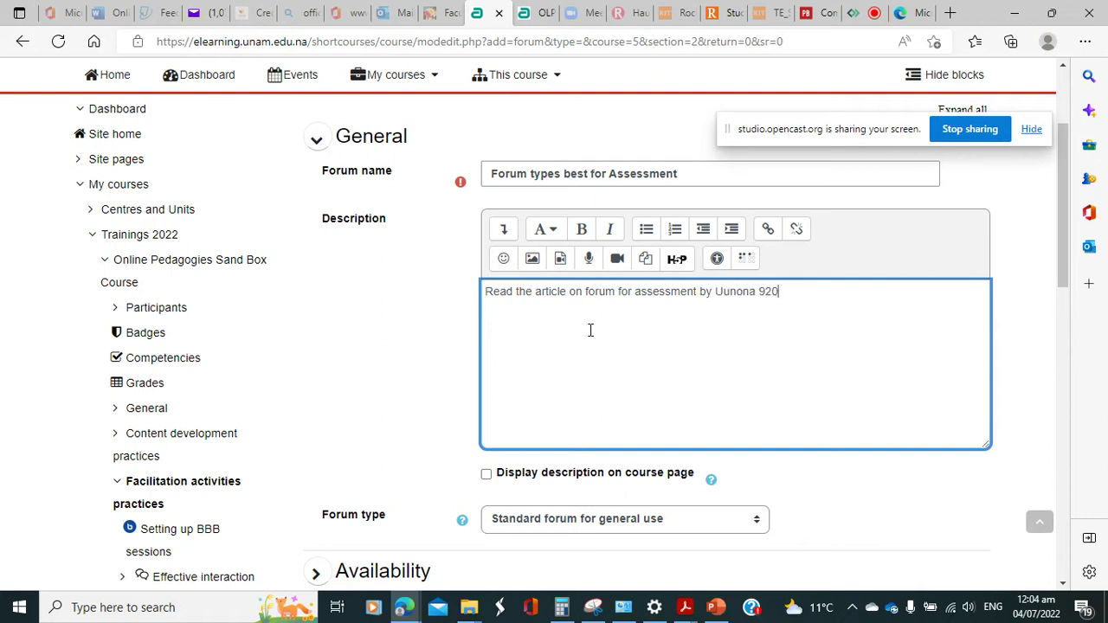
{"action": "key", "text": "BackSpace"}
{"action": "key", "text": "BackSpace"}
{"action": "key", "text": "BackSpace"}
{"action": "type", "text": "(2019), then give you"}
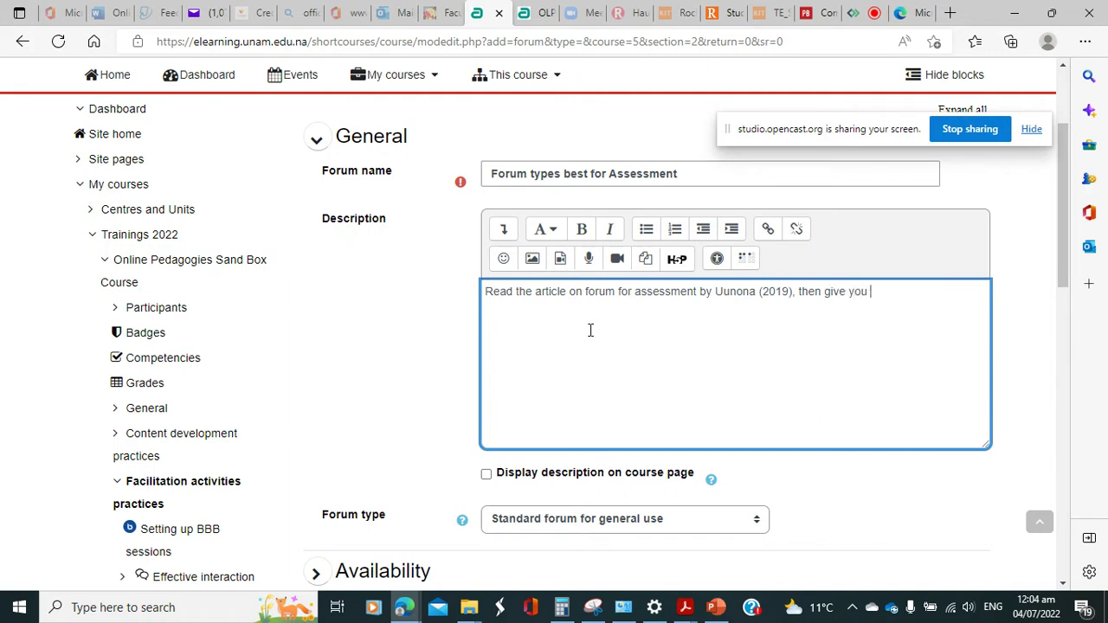
{"action": "type", "text": "r view on the type of of"}
{"action": "key", "text": "BackSpace"}
{"action": "key", "text": "BackSpace"}
{"action": "type", "text": "forum"}
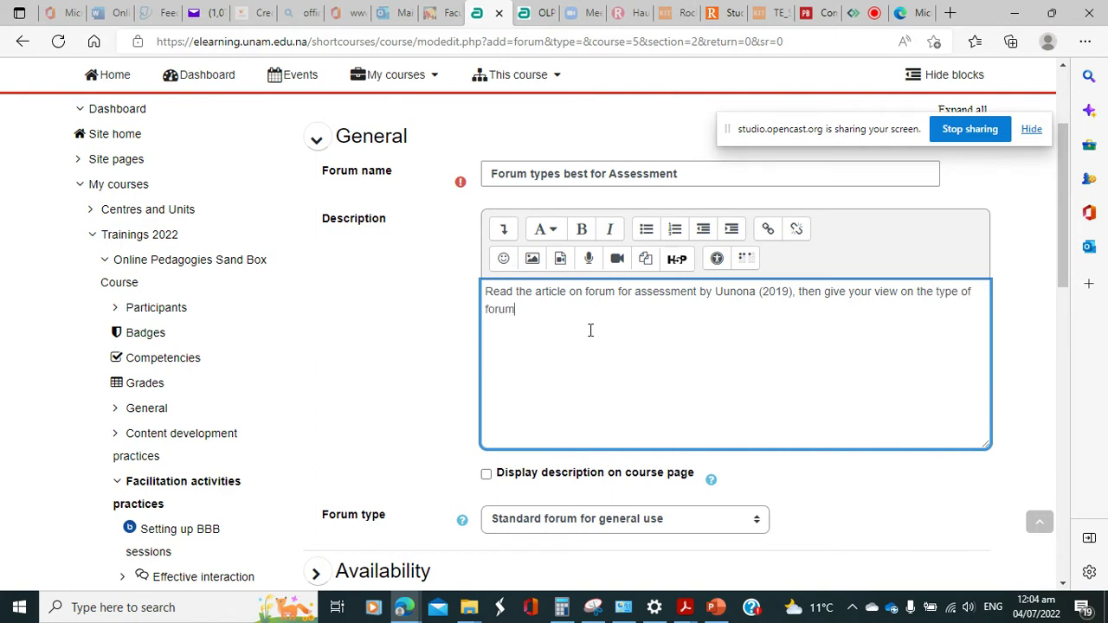
{"action": "type", "text": " which you would recommend f"}
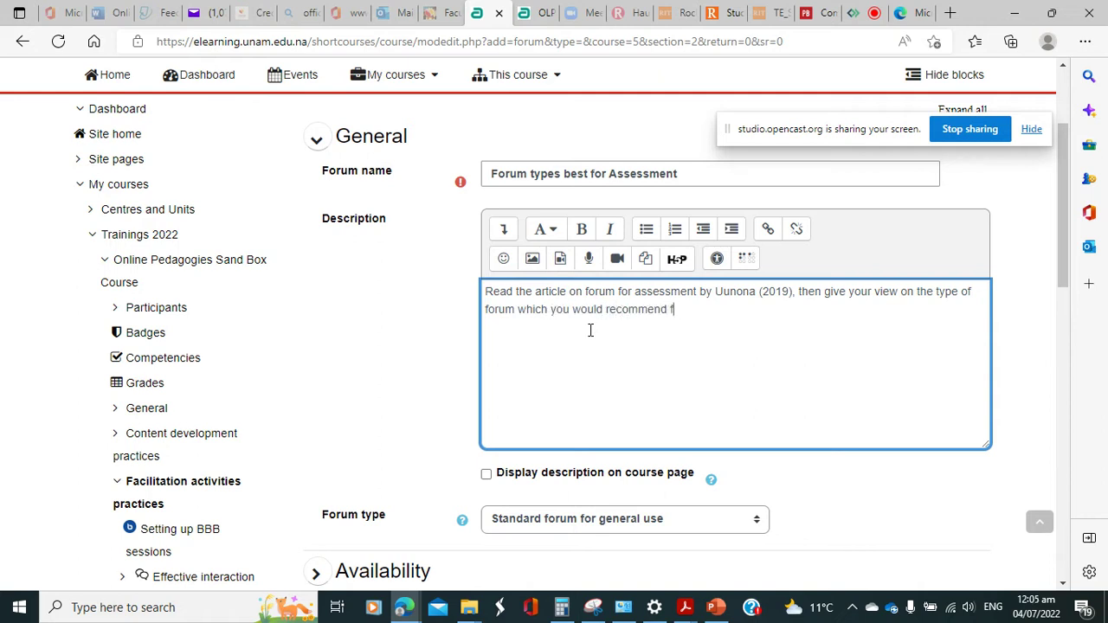
{"action": "type", "text": "or assessment, give reasons"}
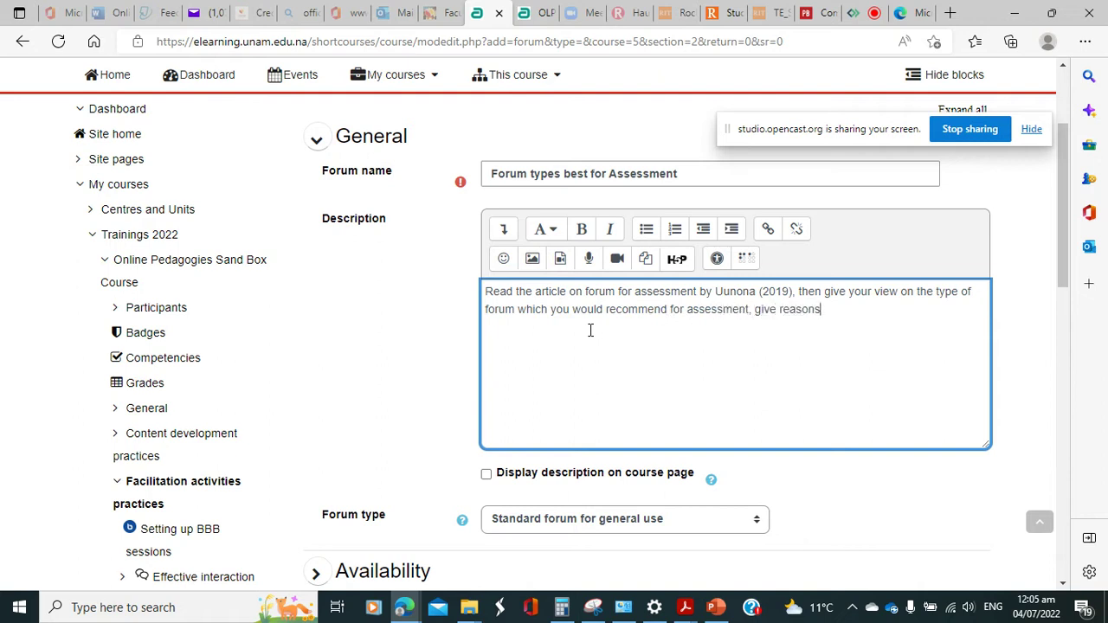
{"action": "type", "text": " for your"}
{"action": "type", "text": " position"}
Step: Add the description line 'Respond to others posts, and reply to their responses on yours'
{"action": "type", "text": "Re"}
{"action": "key", "text": "BackSpace"}
{"action": "type", "text": "espond to "}
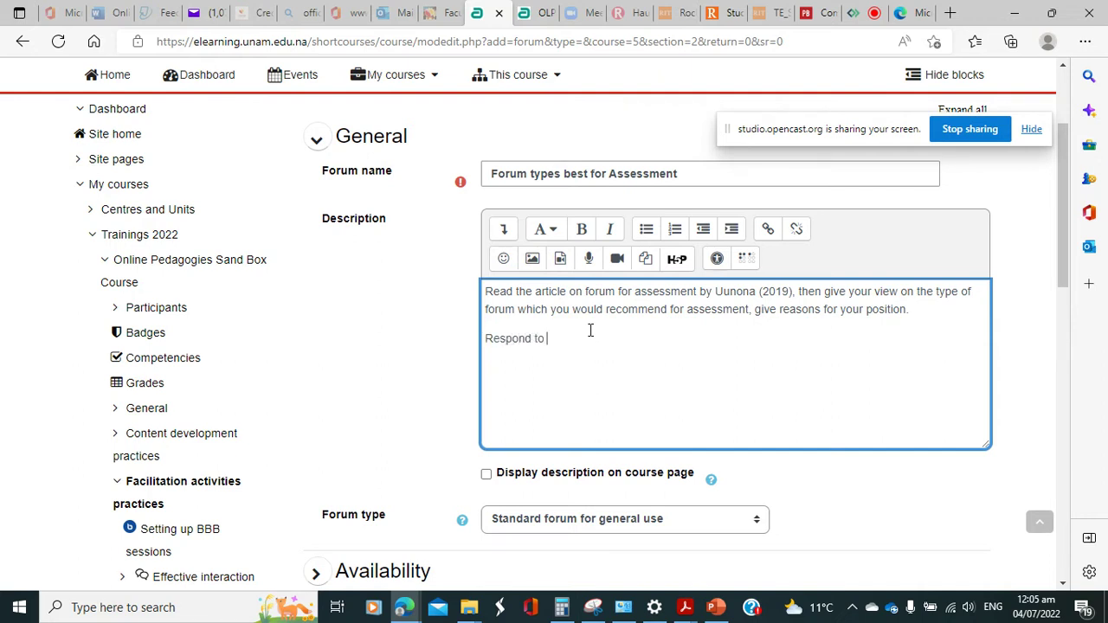
{"action": "type", "text": "o"}
{"action": "type", "text": "thers "}
{"action": "type", "text": "posi"}
{"action": "type", "text": "ts"}
{"action": "type", "text": ", and reply "}
{"action": "type", "text": "to "}
{"action": "type", "text": "their "}
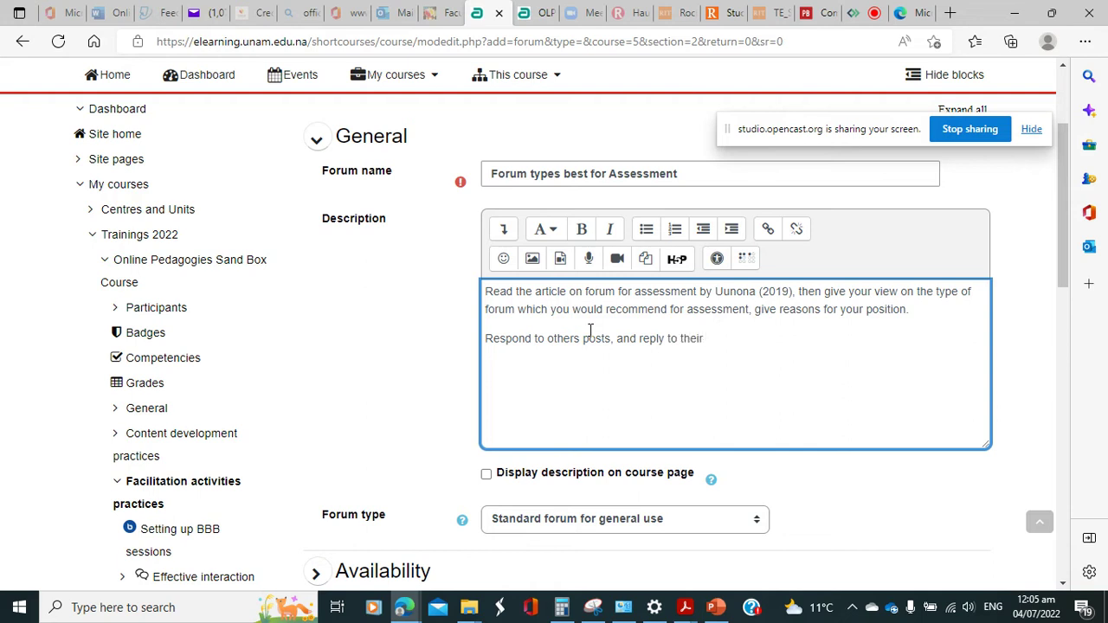
{"action": "type", "text": "responses on yours"}
Step: Read the help explanation of the available forum types
{"action": "scroll", "coordinate": [572, 338], "scroll_direction": "down", "scroll_amount": 2}
{"action": "scroll", "coordinate": [572, 340], "scroll_direction": "down", "scroll_amount": 1}
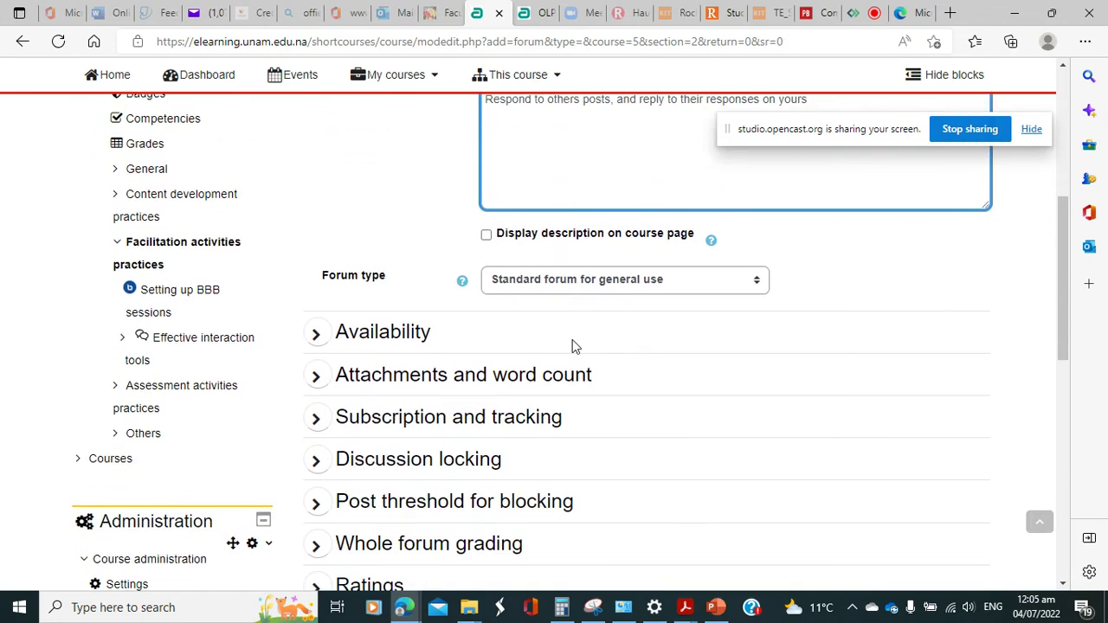
{"action": "left_click", "coordinate": [560, 282]}
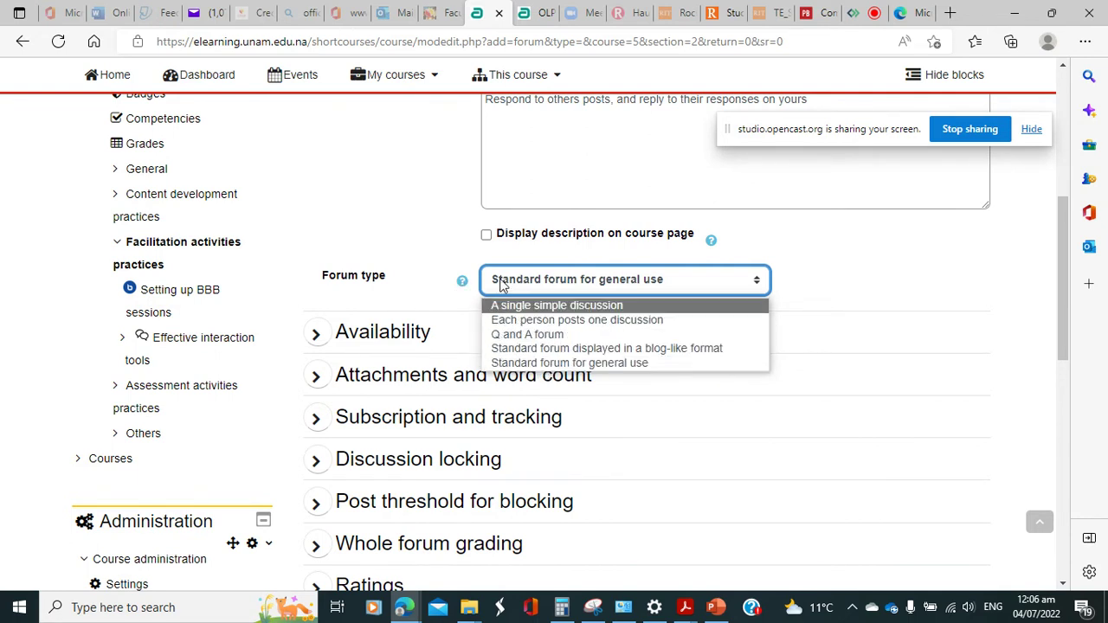
{"action": "left_click", "coordinate": [462, 283]}
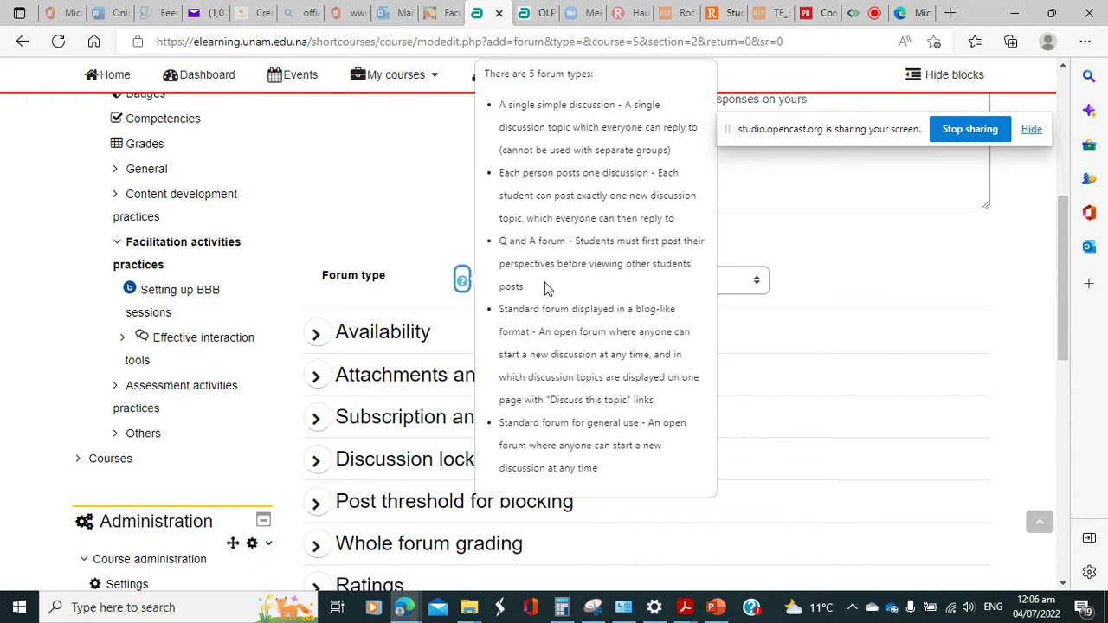
{"action": "scroll", "coordinate": [547, 289], "scroll_direction": "down", "scroll_amount": 1}
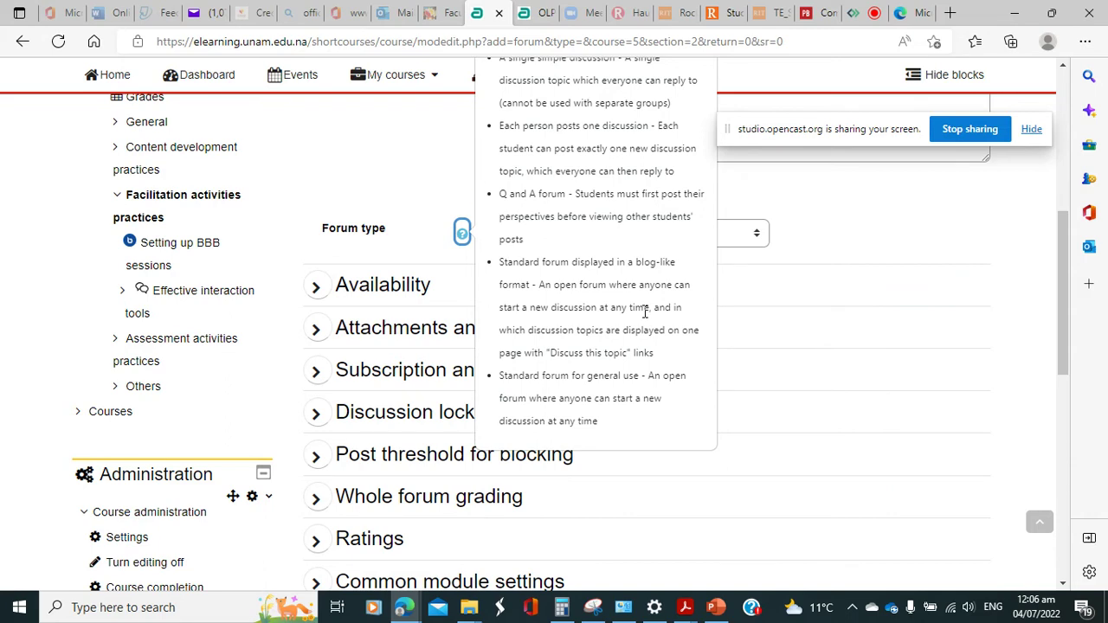
{"action": "scroll", "coordinate": [645, 313], "scroll_direction": "up", "scroll_amount": 4}
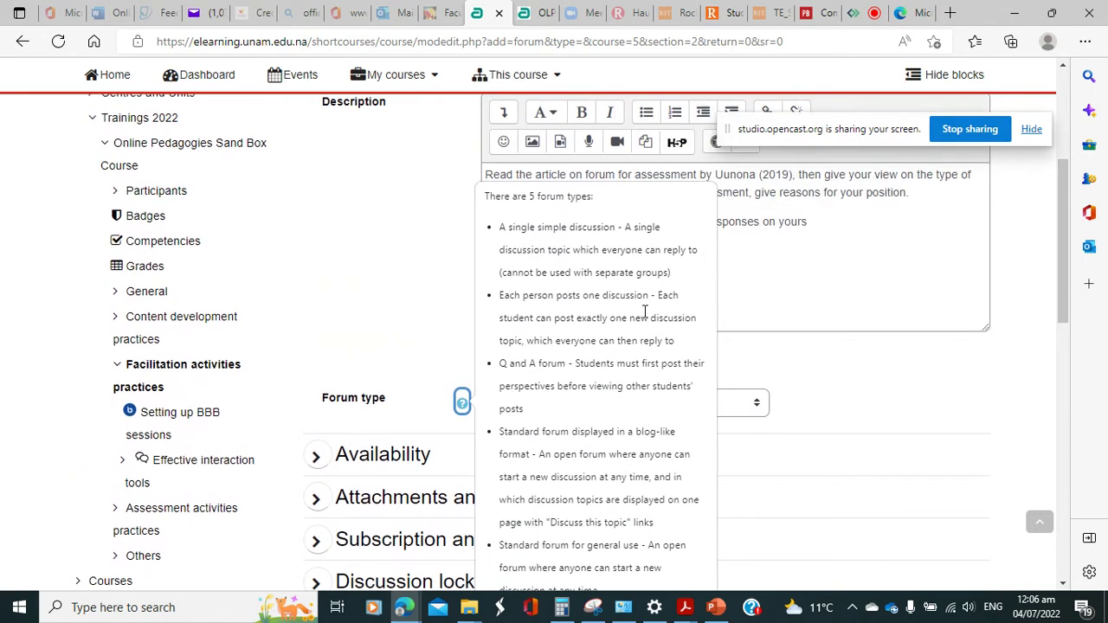
{"action": "scroll", "coordinate": [645, 312], "scroll_direction": "down", "scroll_amount": 1}
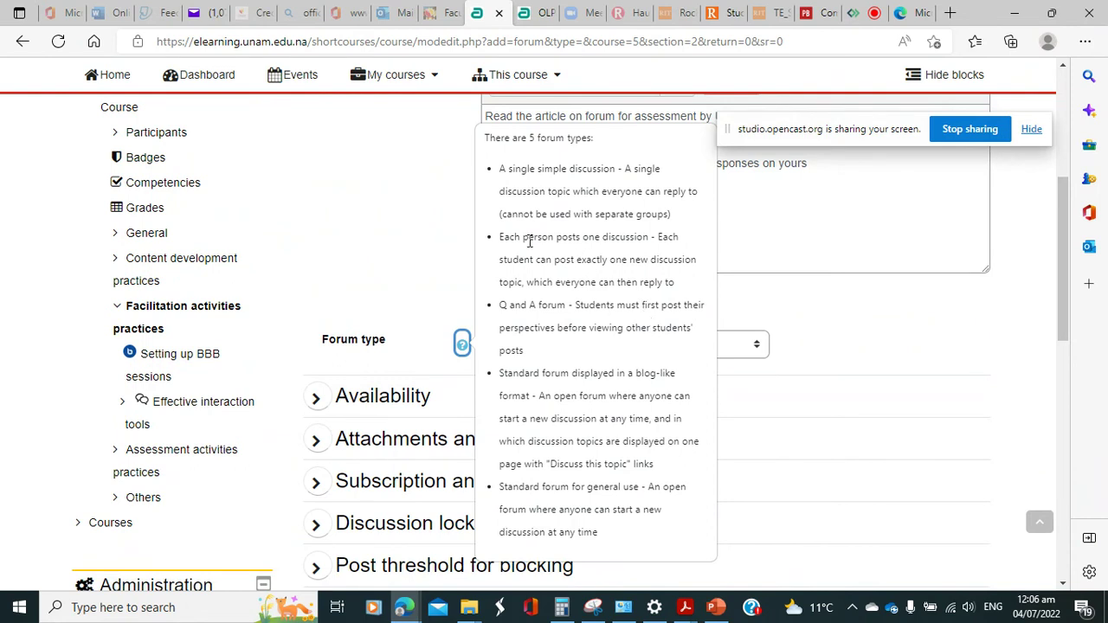
{"action": "left_click", "coordinate": [442, 310]}
Step: Set the forum type to 'Each person posts one discussion'
{"action": "left_click", "coordinate": [598, 346]}
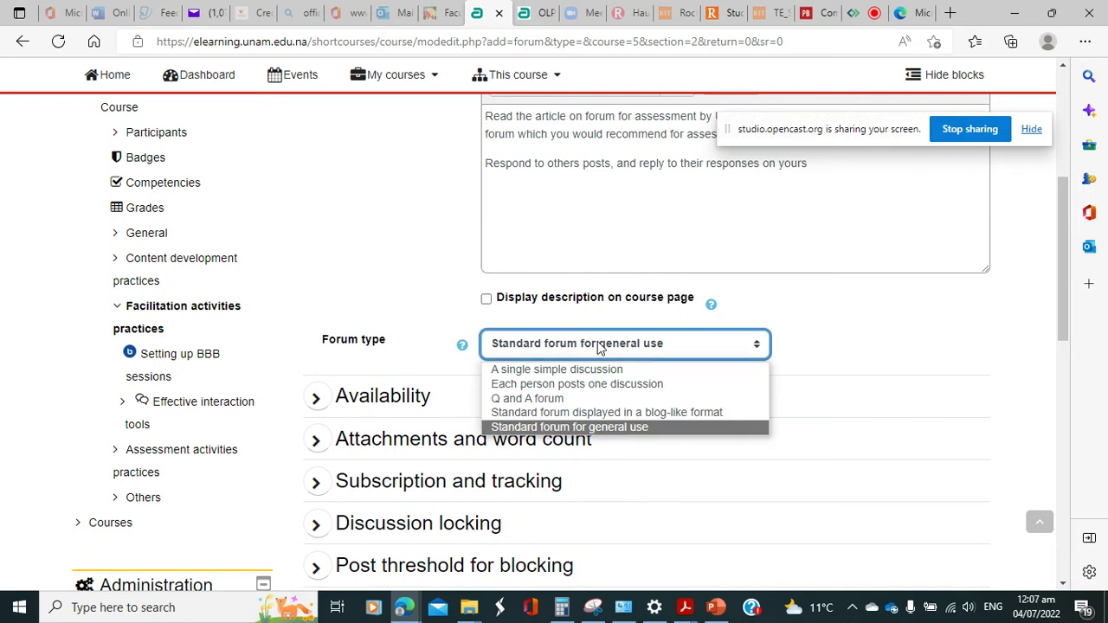
{"action": "left_click", "coordinate": [632, 387]}
{"action": "scroll", "coordinate": [358, 314], "scroll_direction": "down", "scroll_amount": 1}
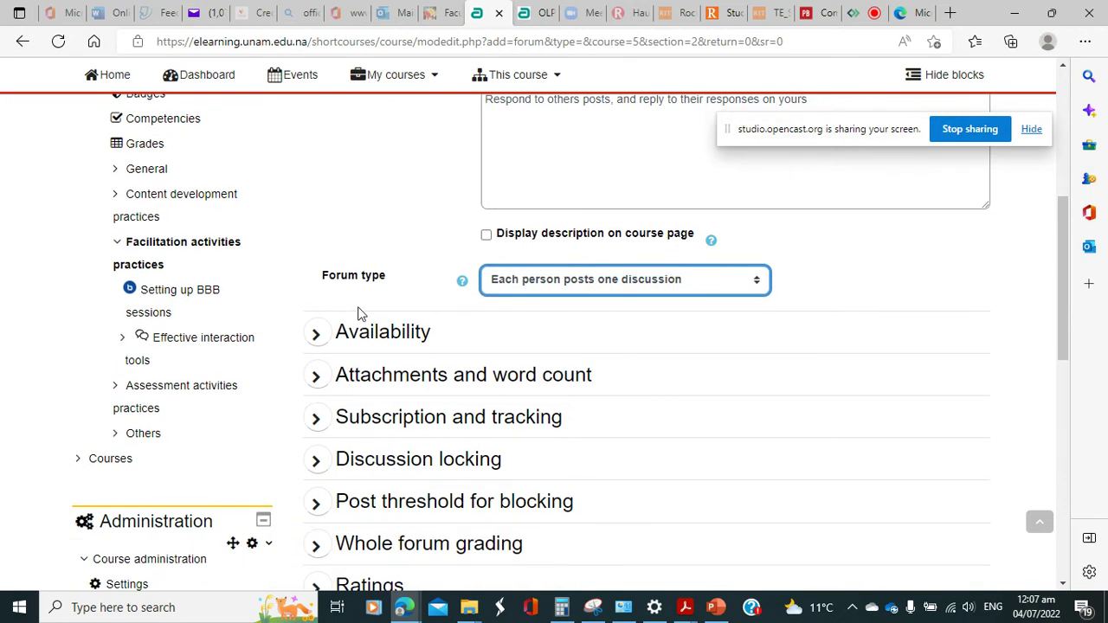
Step: Enable the forum's due date and set it to 15 July 2022, leaving the cut-off date disabled
{"action": "left_click", "coordinate": [316, 334]}
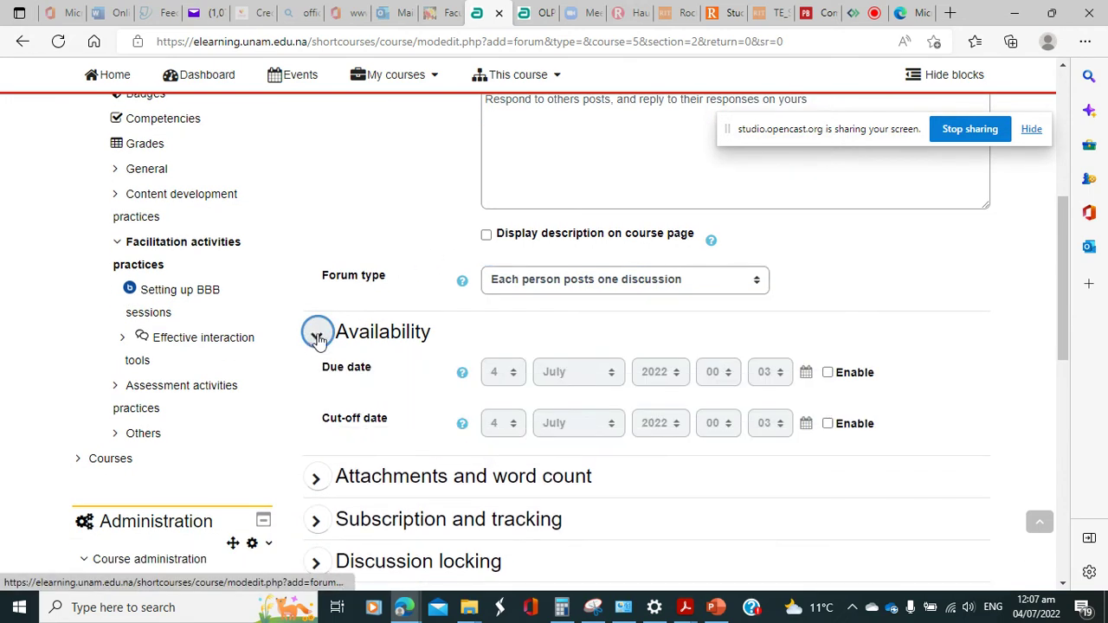
{"action": "left_click", "coordinate": [828, 375]}
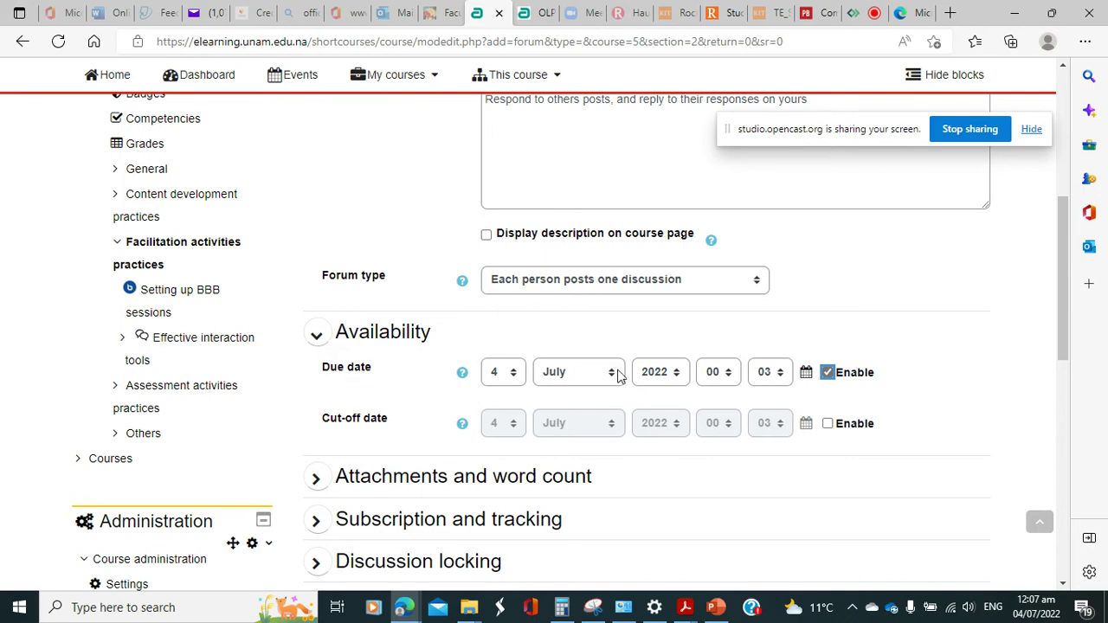
{"action": "scroll", "coordinate": [618, 373], "scroll_direction": "down", "scroll_amount": 1}
{"action": "scroll", "coordinate": [618, 373], "scroll_direction": "up", "scroll_amount": 1}
{"action": "scroll", "coordinate": [618, 373], "scroll_direction": "down", "scroll_amount": 1}
{"action": "scroll", "coordinate": [618, 373], "scroll_direction": "up", "scroll_amount": 1}
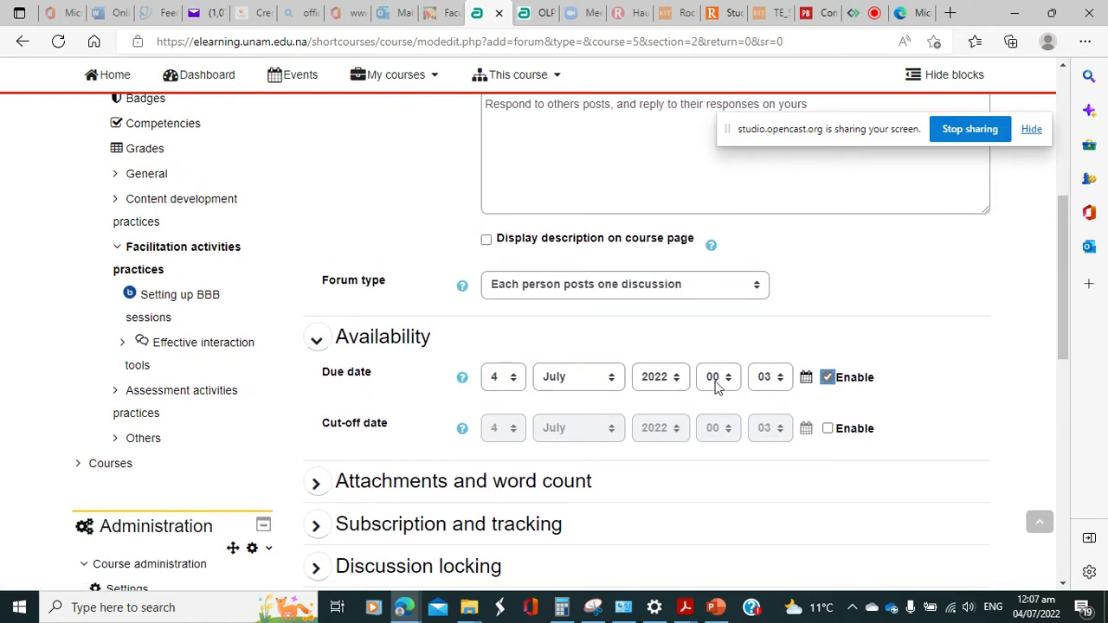
{"action": "left_click", "coordinate": [510, 386]}
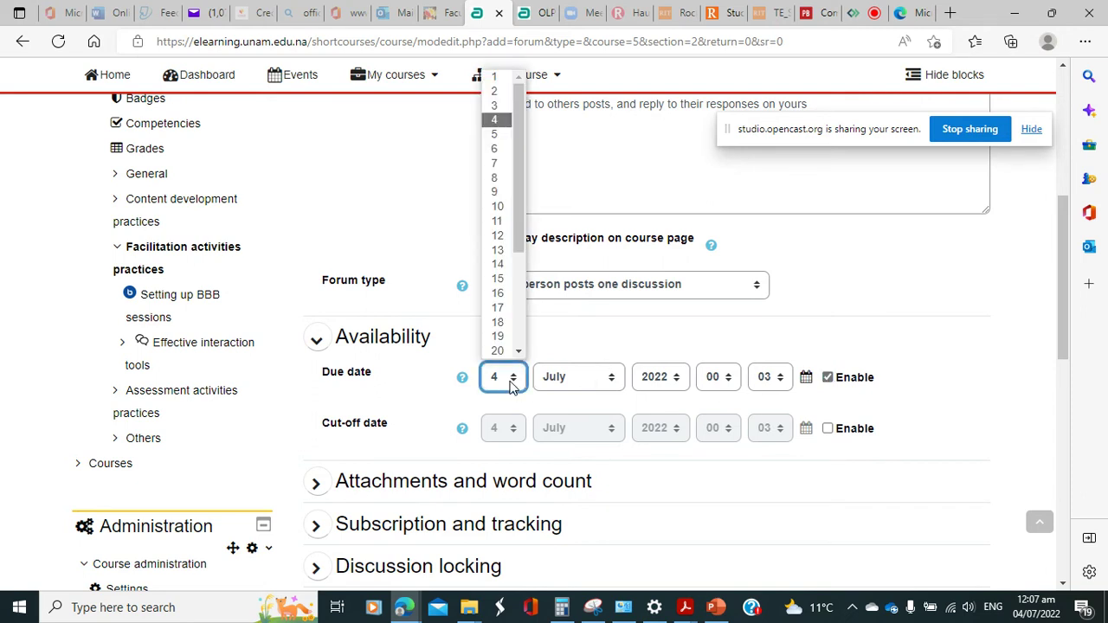
{"action": "left_click", "coordinate": [501, 280]}
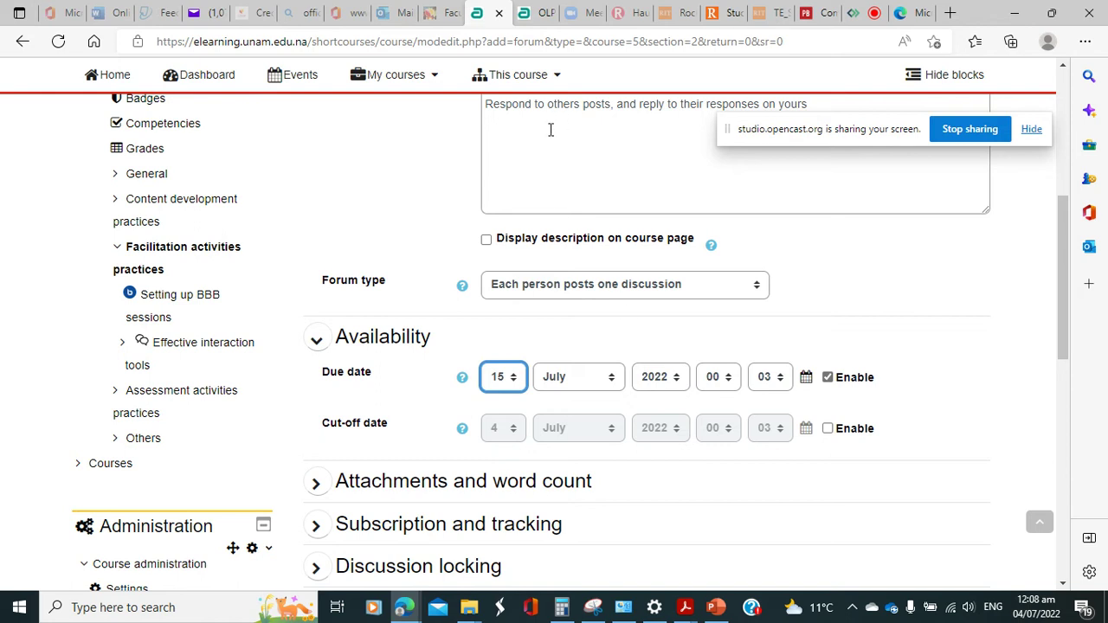
{"action": "scroll", "coordinate": [632, 119], "scroll_direction": "up", "scroll_amount": 3}
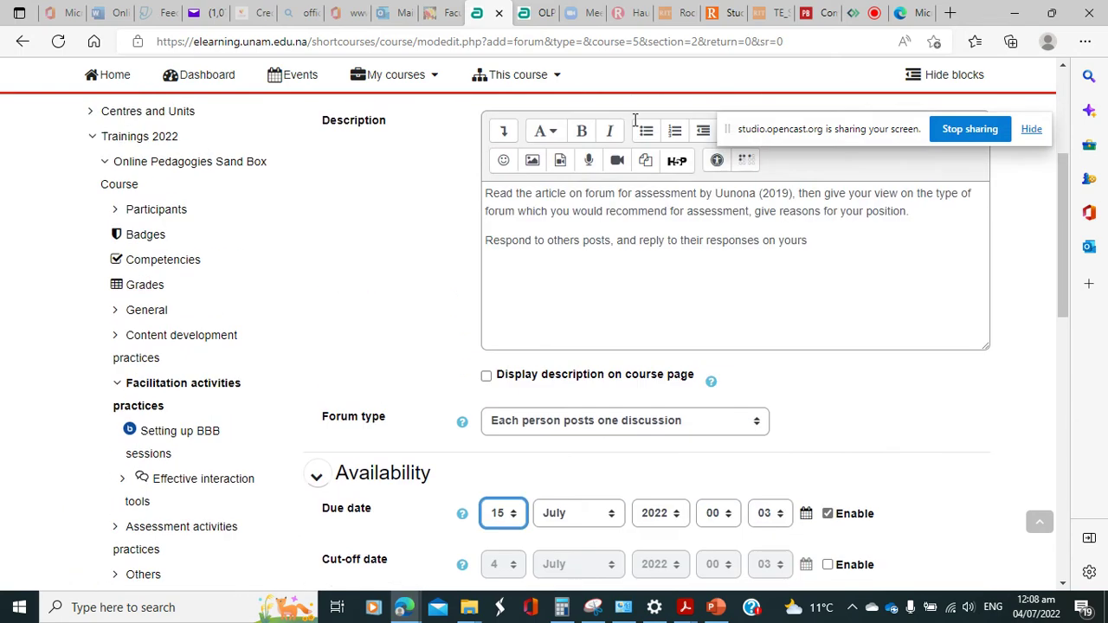
{"action": "scroll", "coordinate": [818, 295], "scroll_direction": "down", "scroll_amount": 2}
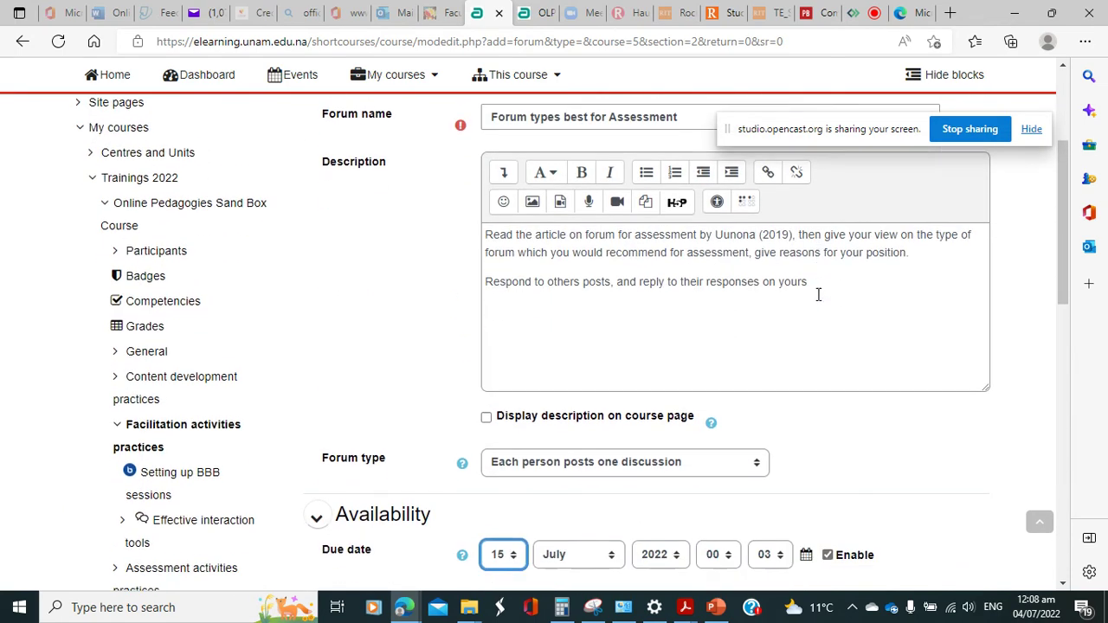
{"action": "scroll", "coordinate": [818, 295], "scroll_direction": "down", "scroll_amount": 2}
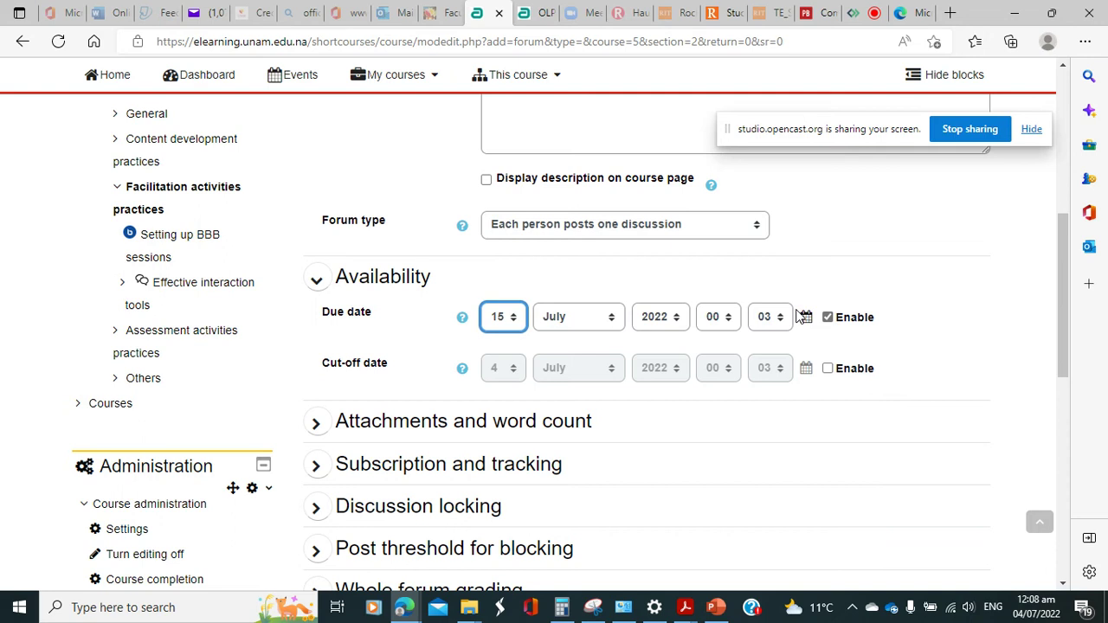
{"action": "scroll", "coordinate": [800, 317], "scroll_direction": "down", "scroll_amount": 1}
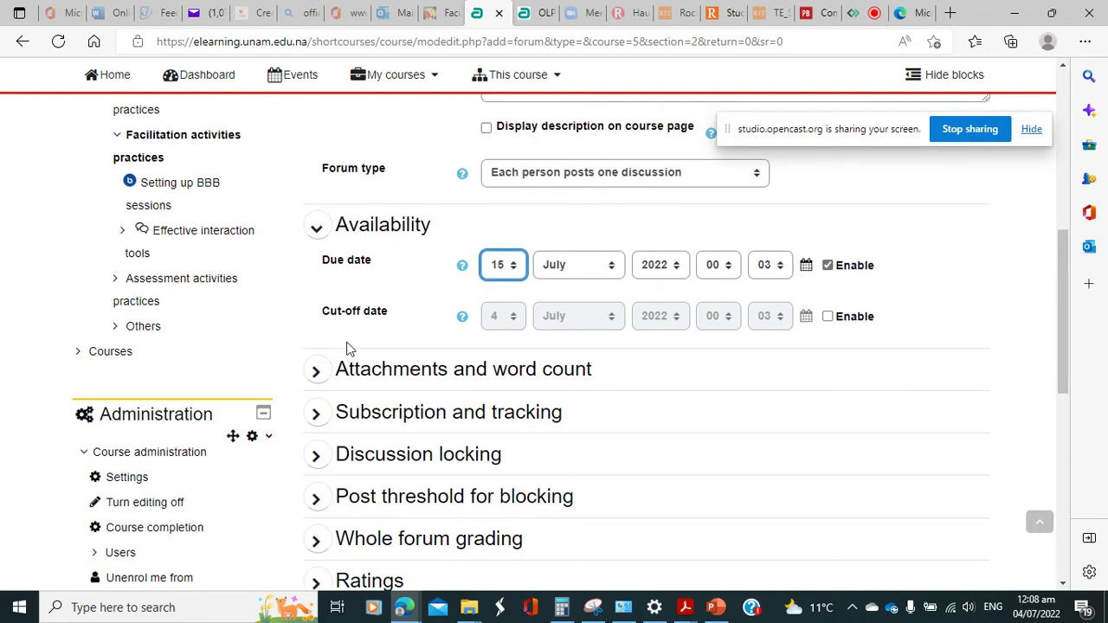
Step: Set Display word count to Yes under Attachments and word count
{"action": "left_click", "coordinate": [317, 383]}
{"action": "scroll", "coordinate": [578, 389], "scroll_direction": "down", "scroll_amount": 2}
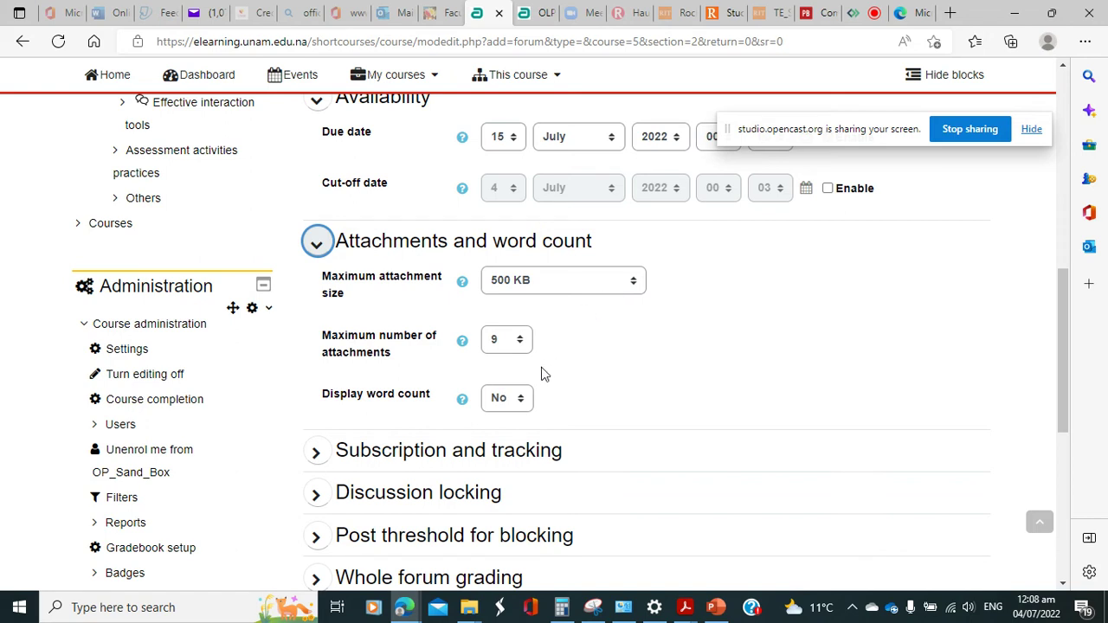
{"action": "left_click", "coordinate": [514, 398]}
{"action": "left_click", "coordinate": [514, 439]}
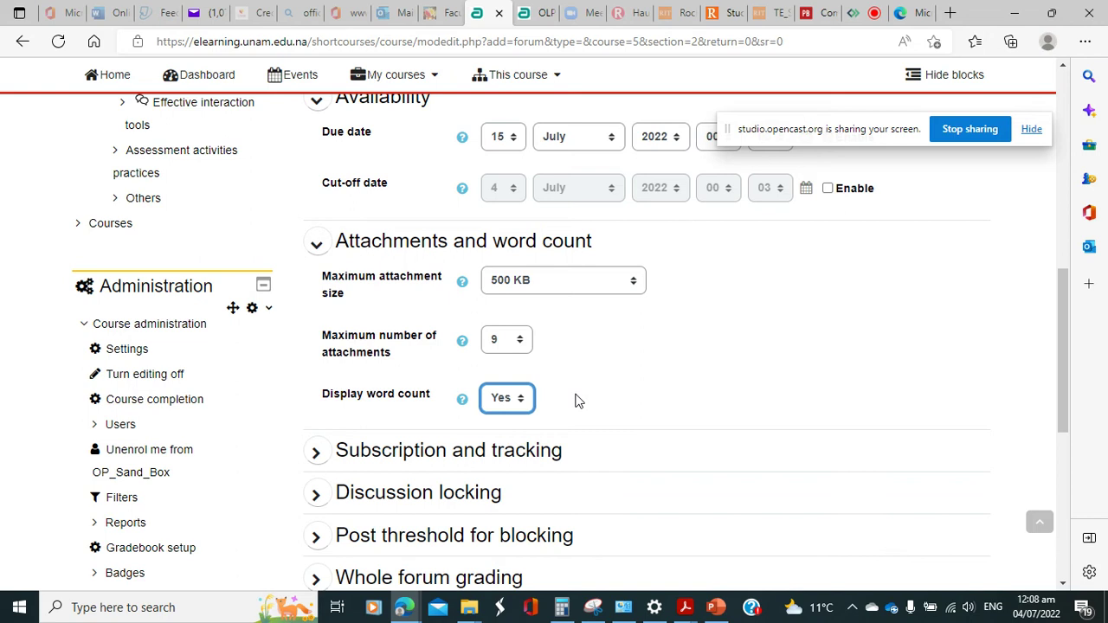
{"action": "scroll", "coordinate": [578, 401], "scroll_direction": "down", "scroll_amount": 1}
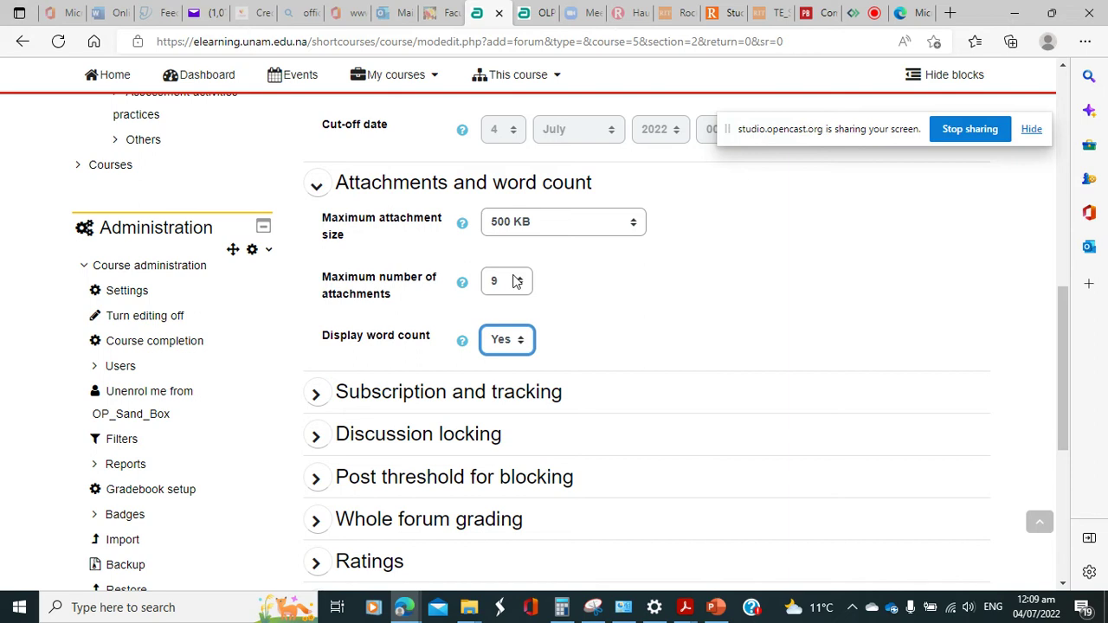
{"action": "scroll", "coordinate": [513, 281], "scroll_direction": "down", "scroll_amount": 1}
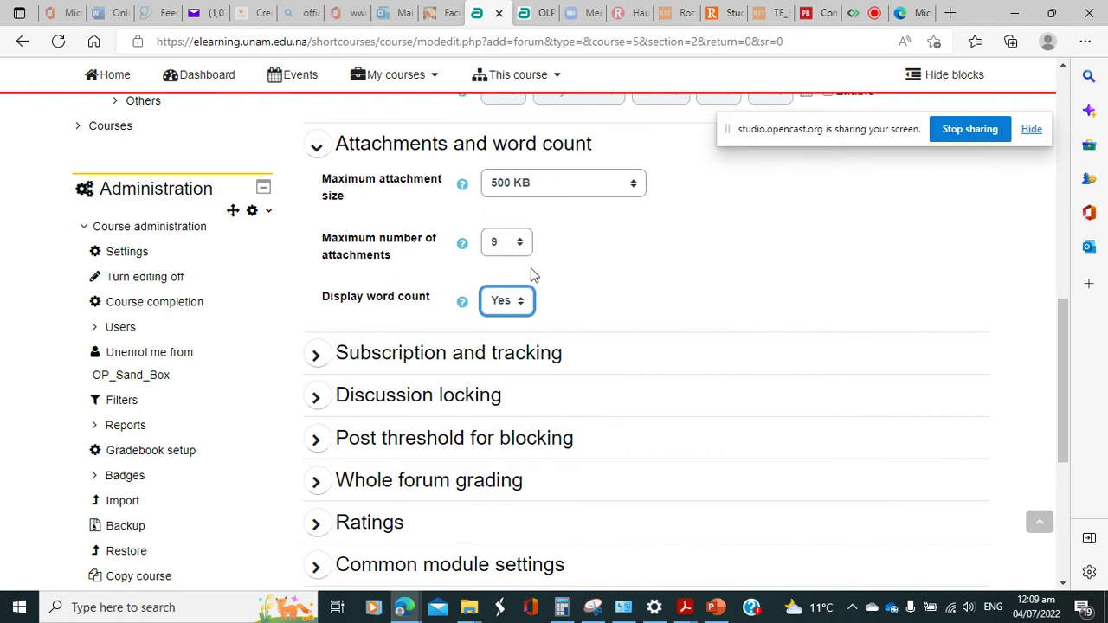
Step: Set Subscription mode to Forced subscription, leaving read tracking Optional
{"action": "left_click", "coordinate": [318, 356]}
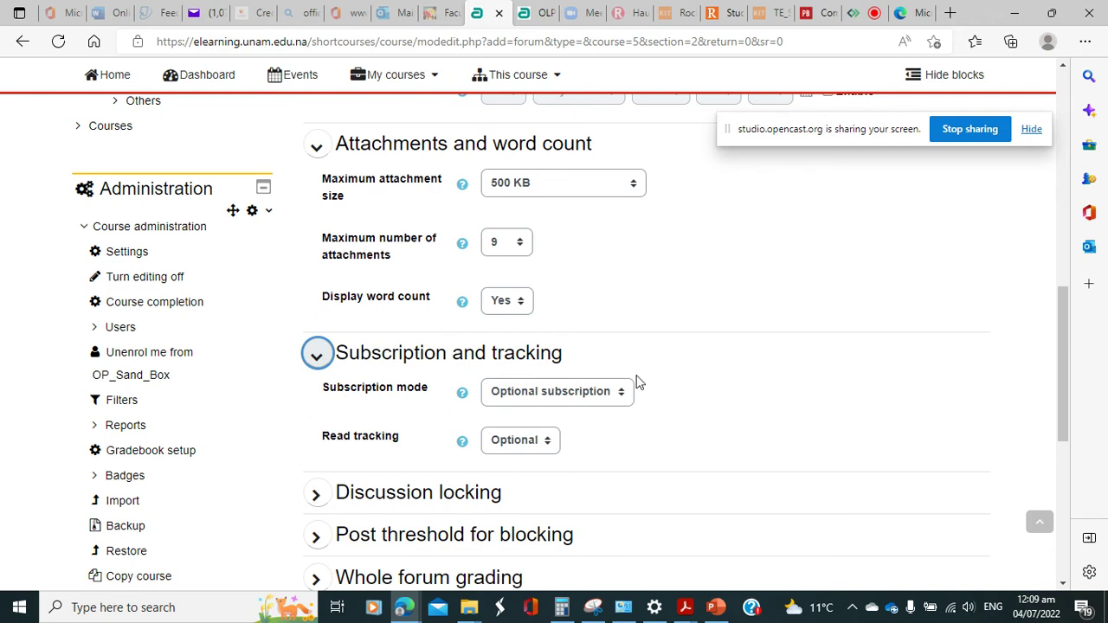
{"action": "scroll", "coordinate": [639, 382], "scroll_direction": "up", "scroll_amount": 1}
{"action": "scroll", "coordinate": [638, 383], "scroll_direction": "down", "scroll_amount": 1}
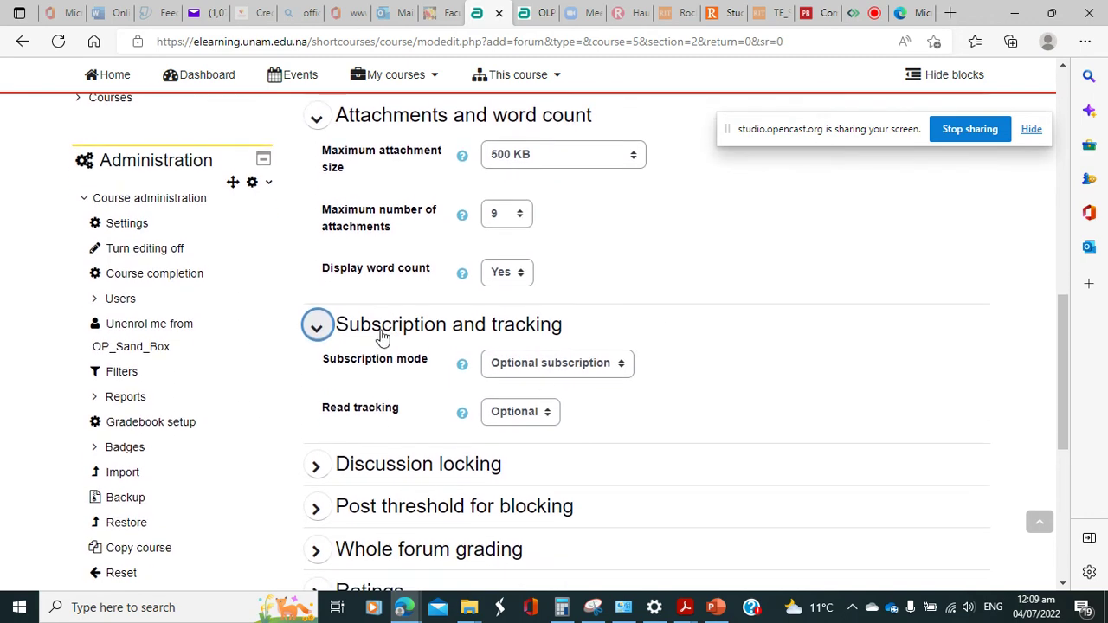
{"action": "left_click", "coordinate": [547, 375]}
{"action": "left_click", "coordinate": [546, 404]}
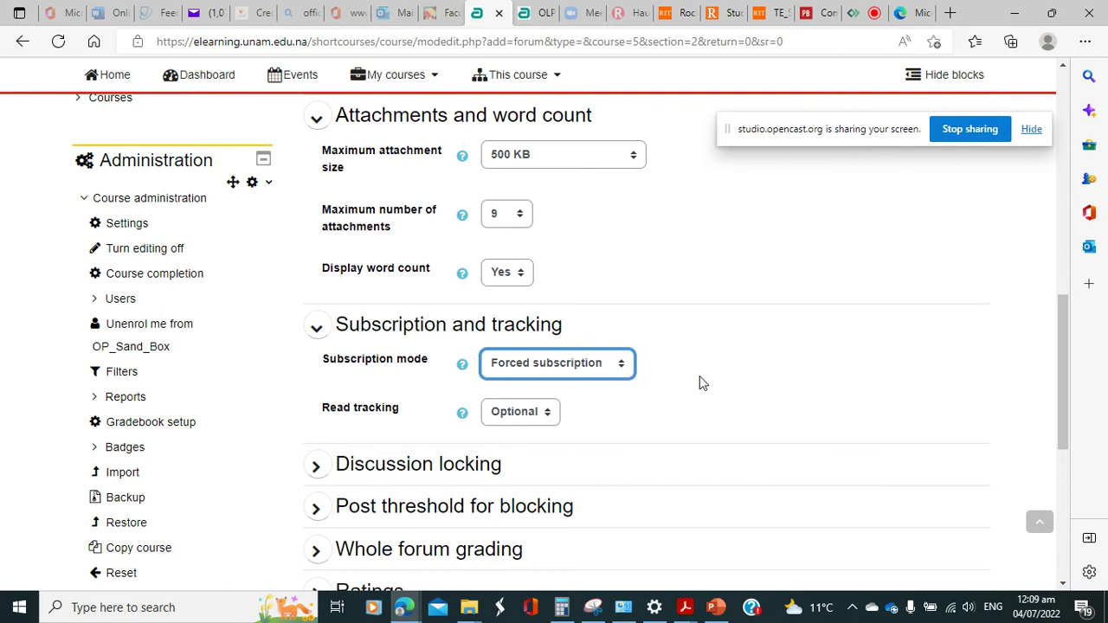
{"action": "scroll", "coordinate": [701, 383], "scroll_direction": "down", "scroll_amount": 1}
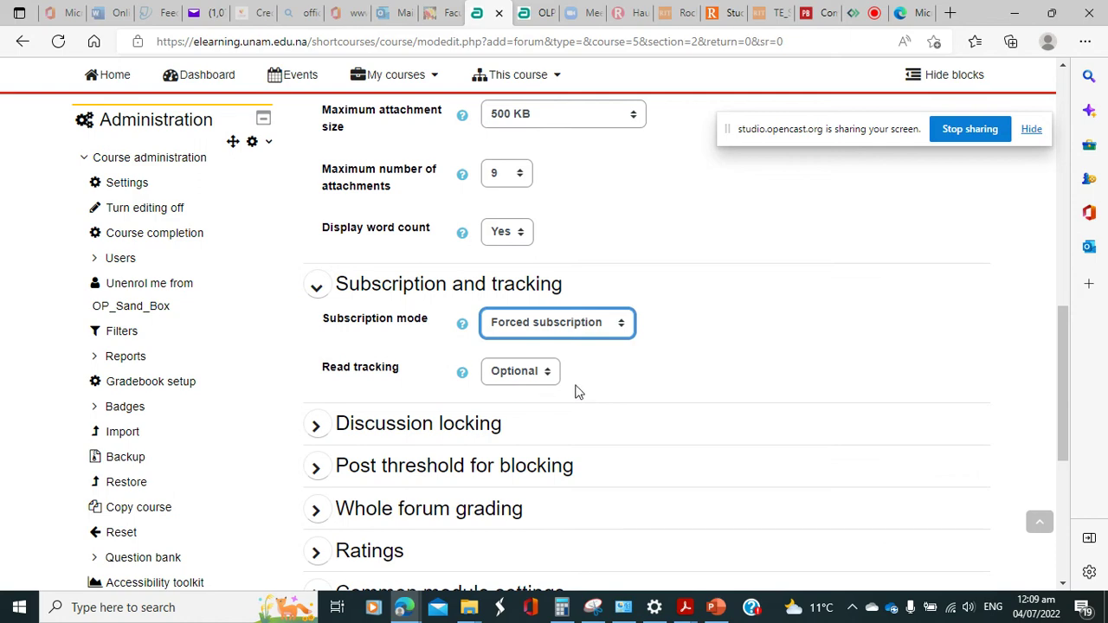
{"action": "scroll", "coordinate": [675, 378], "scroll_direction": "down", "scroll_amount": 3}
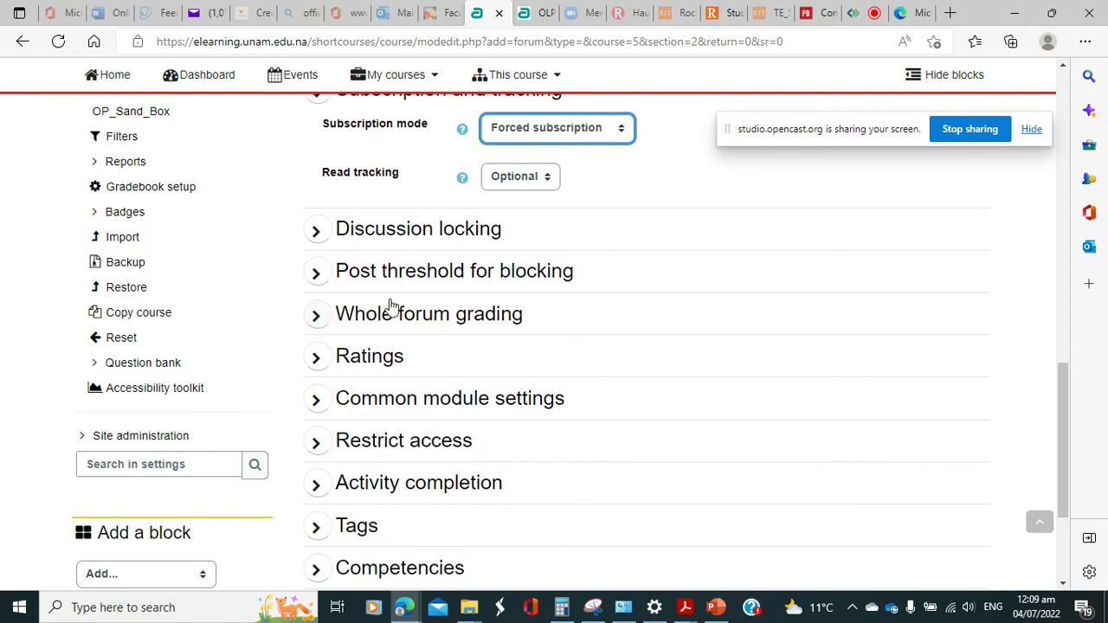
Step: Try the Point grade type under Whole forum grading, checking maximum grade and grade category
{"action": "left_click", "coordinate": [317, 315]}
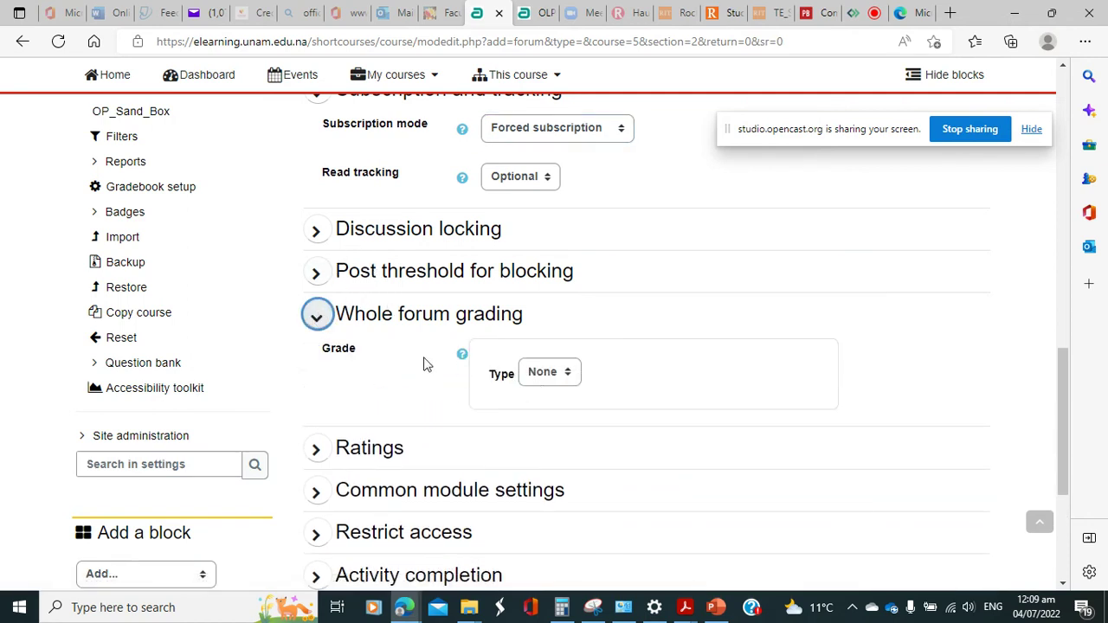
{"action": "left_click", "coordinate": [570, 377]}
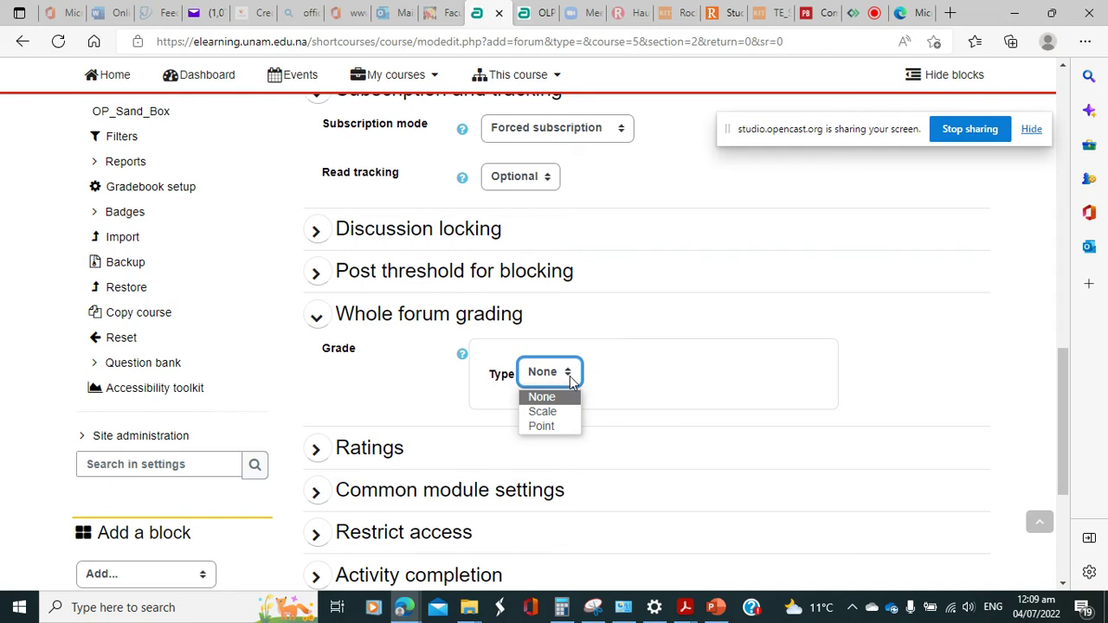
{"action": "left_click", "coordinate": [560, 426]}
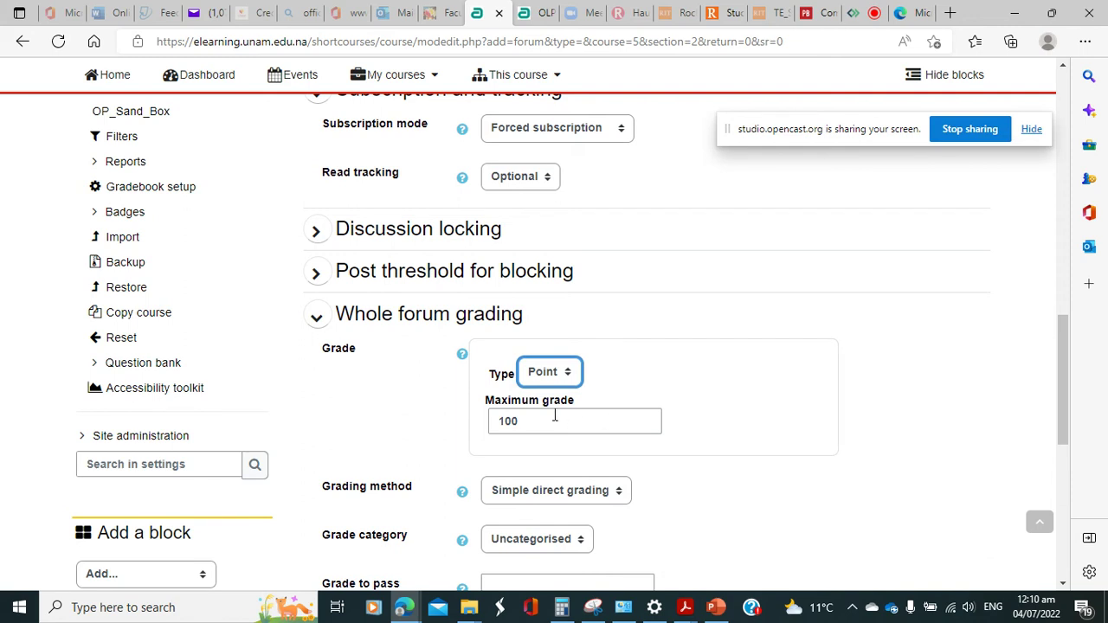
{"action": "left_click", "coordinate": [530, 424]}
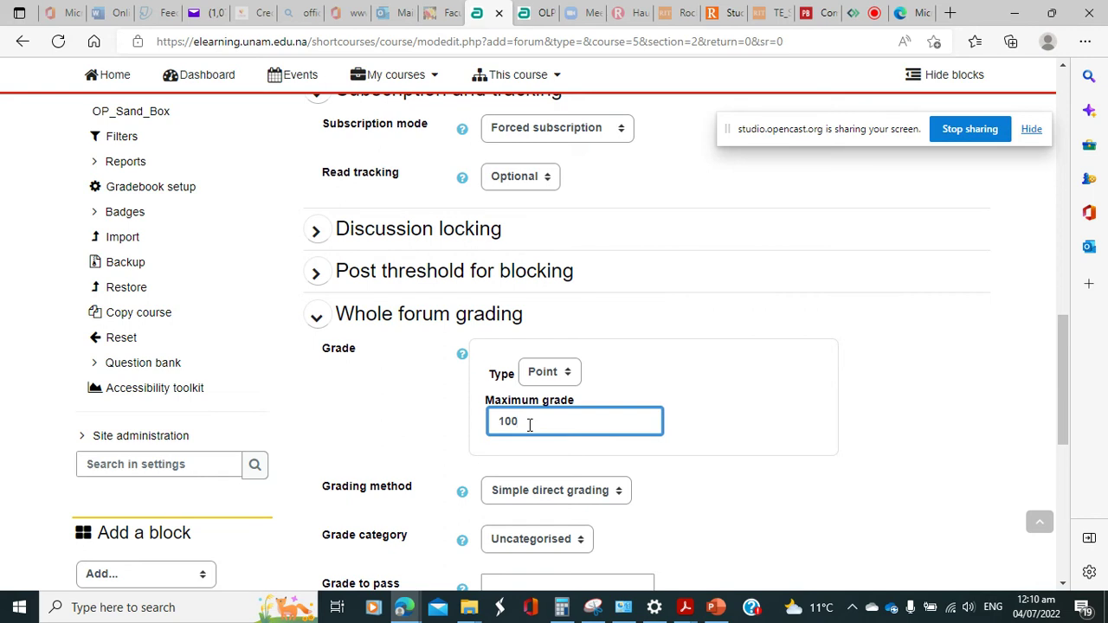
{"action": "scroll", "coordinate": [530, 425], "scroll_direction": "down", "scroll_amount": 1}
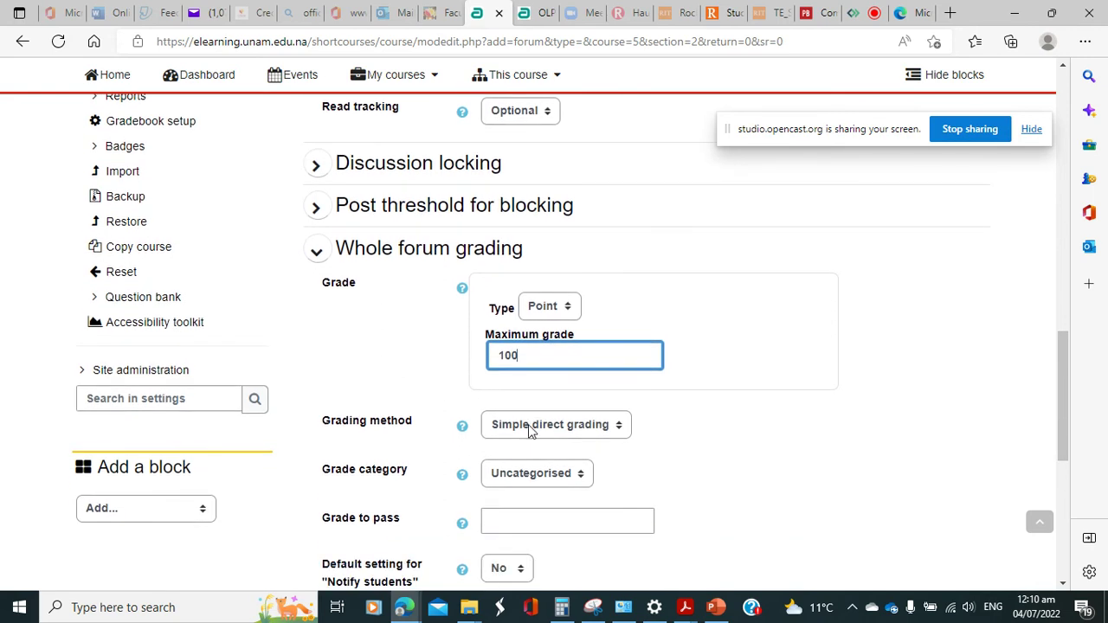
{"action": "scroll", "coordinate": [532, 426], "scroll_direction": "down", "scroll_amount": 1}
{"action": "left_click", "coordinate": [531, 429]}
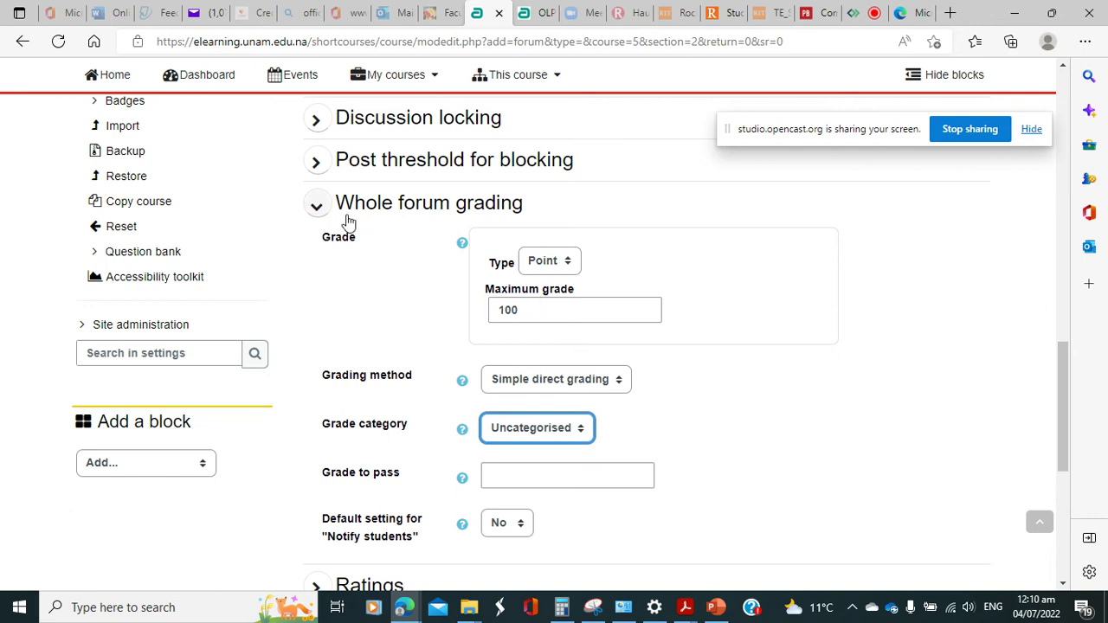
Step: Set the whole-forum Grade Type back to None
{"action": "left_click", "coordinate": [535, 263]}
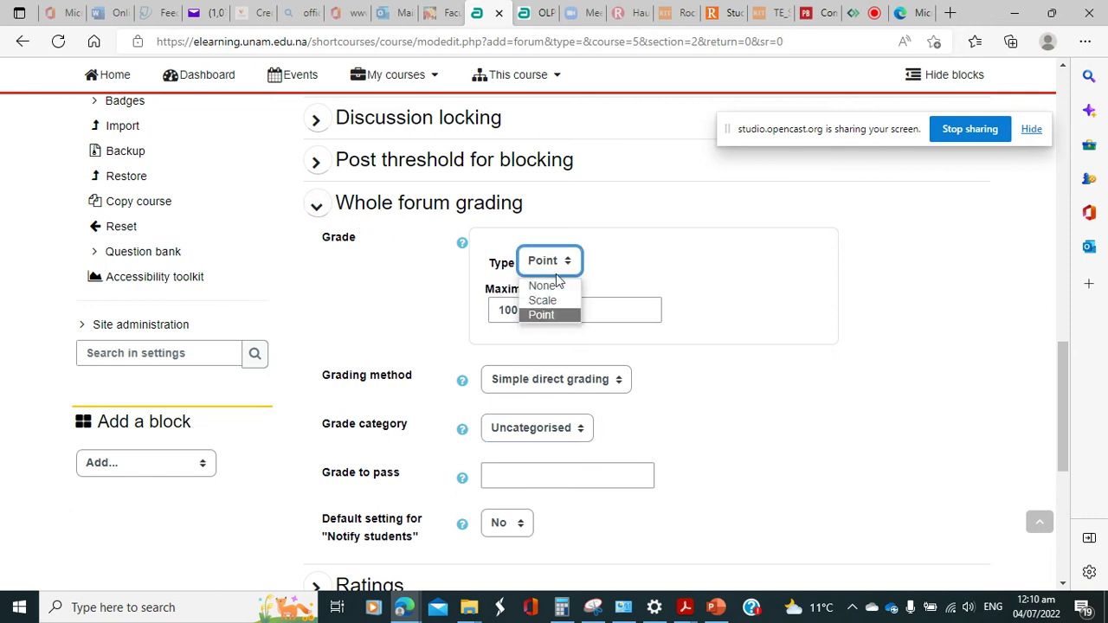
{"action": "left_click", "coordinate": [560, 287]}
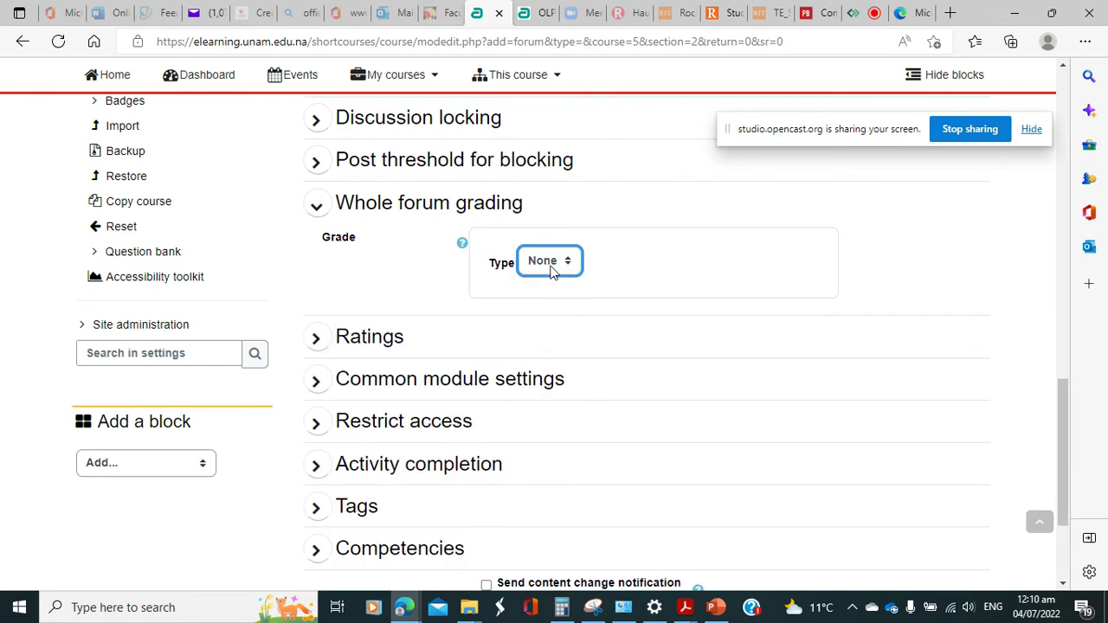
{"action": "left_click", "coordinate": [554, 263]}
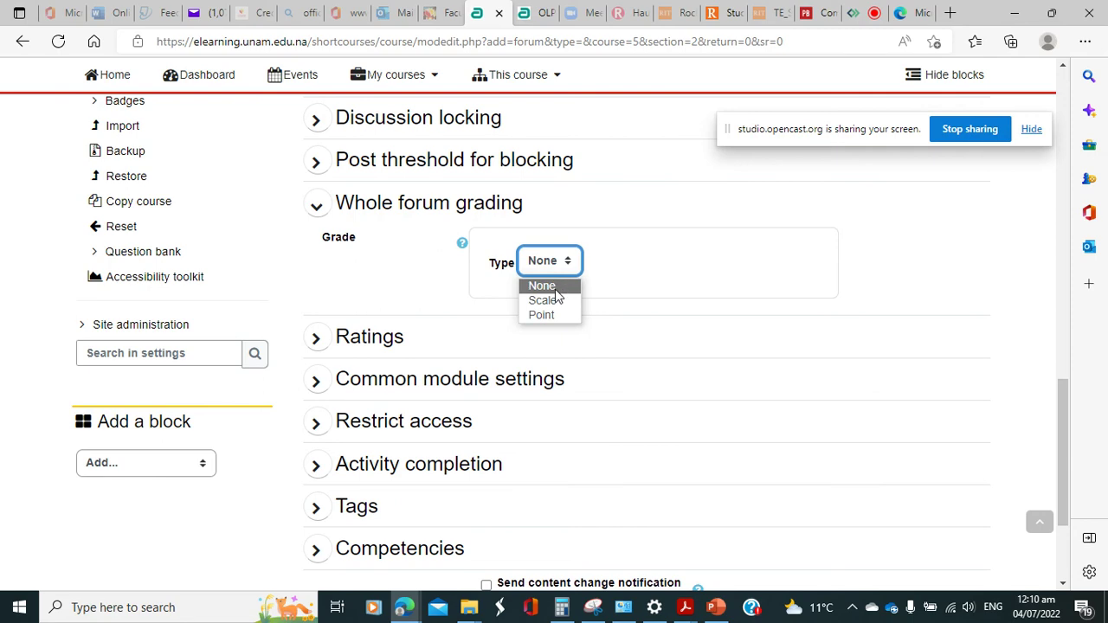
{"action": "left_click", "coordinate": [556, 288]}
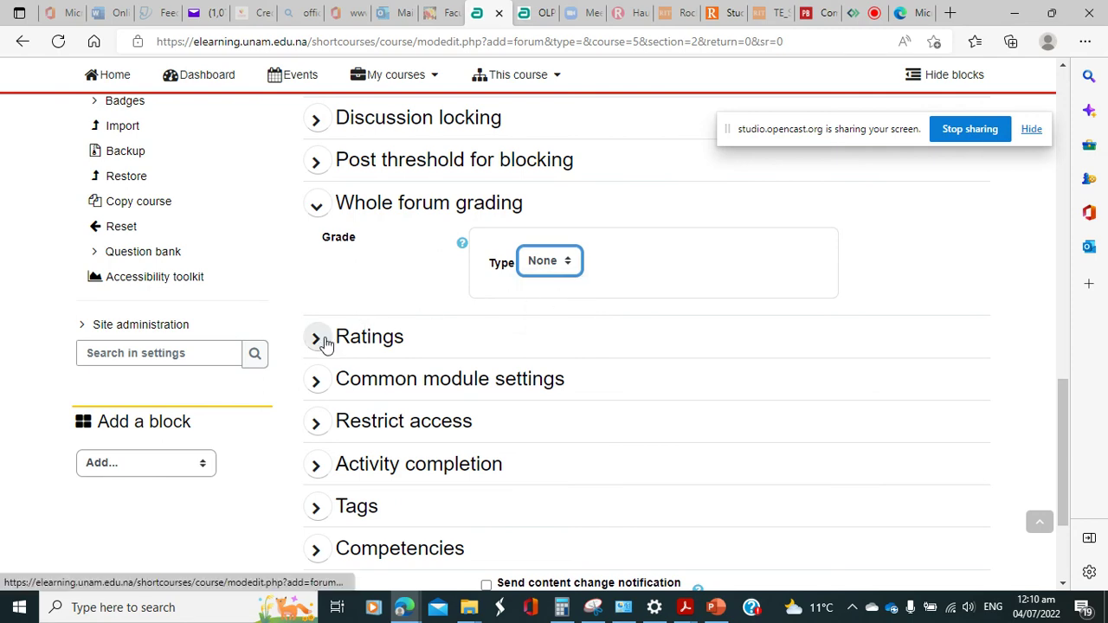
{"action": "scroll", "coordinate": [321, 342], "scroll_direction": "down", "scroll_amount": 1}
{"action": "scroll", "coordinate": [413, 210], "scroll_direction": "up", "scroll_amount": 3}
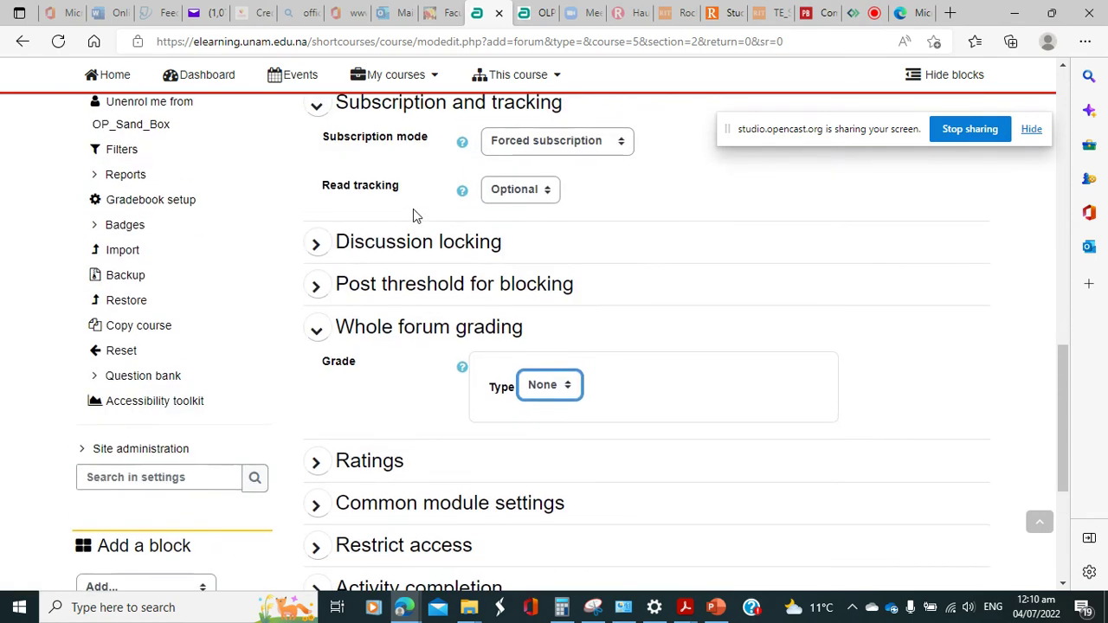
{"action": "scroll", "coordinate": [506, 471], "scroll_direction": "down", "scroll_amount": 4}
{"action": "scroll", "coordinate": [504, 473], "scroll_direction": "down", "scroll_amount": 2}
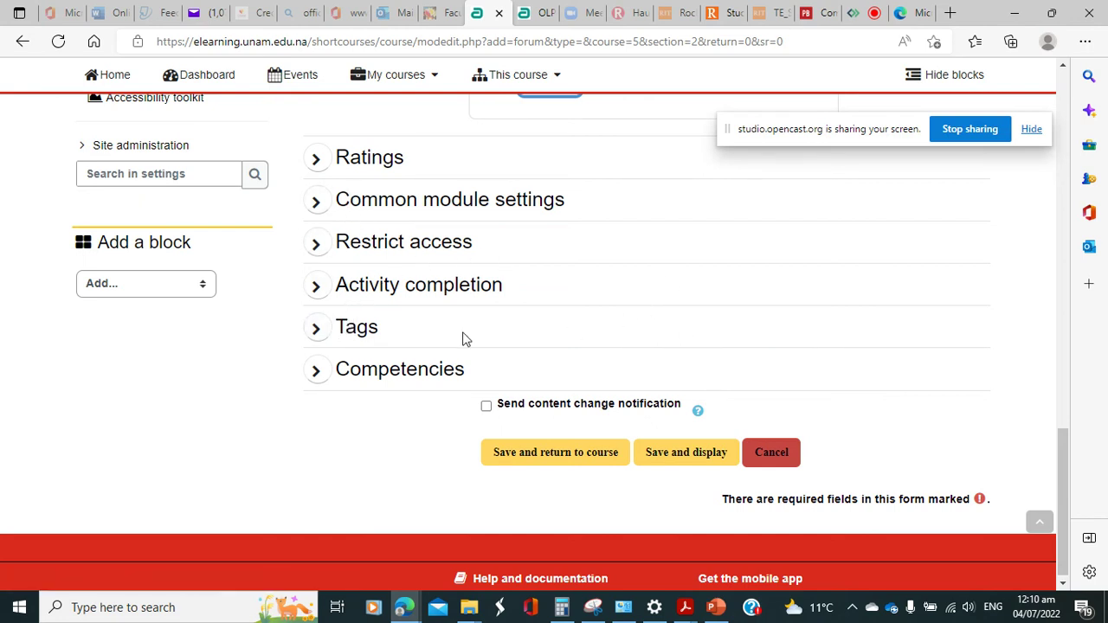
Step: Set completion tracking to 'Show activity as complete when conditions are met'
{"action": "left_click", "coordinate": [318, 288]}
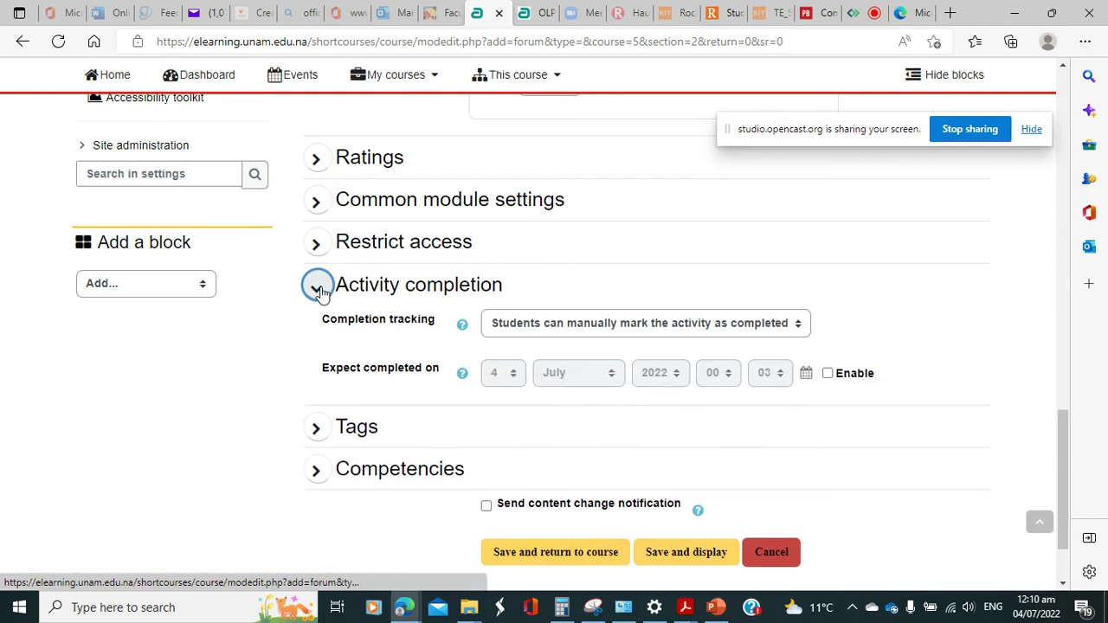
{"action": "left_click", "coordinate": [610, 326]}
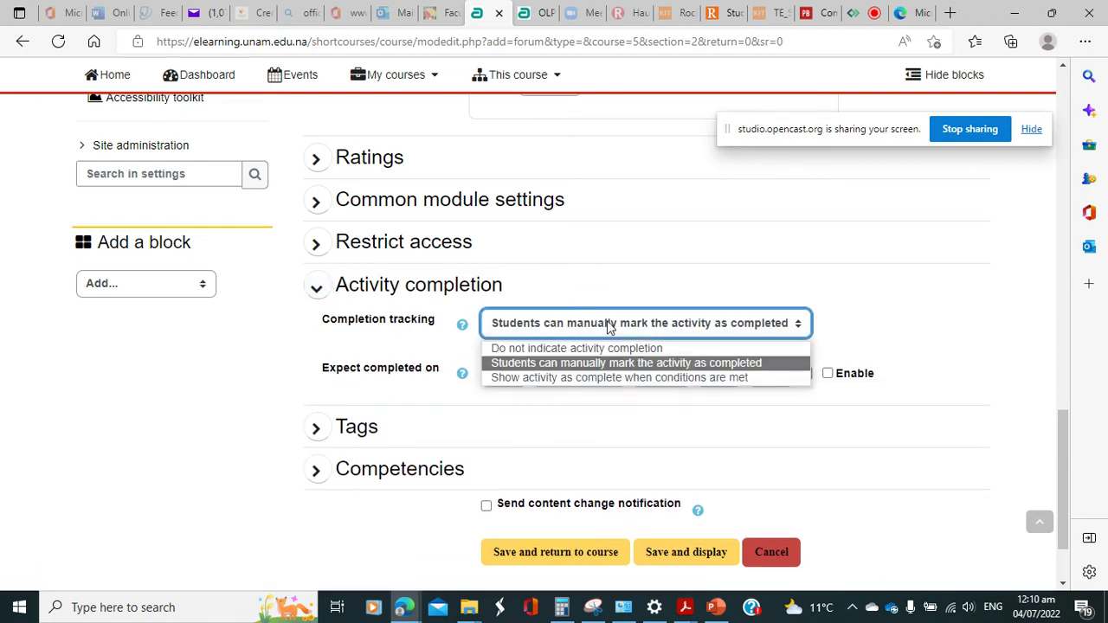
{"action": "left_click", "coordinate": [645, 378]}
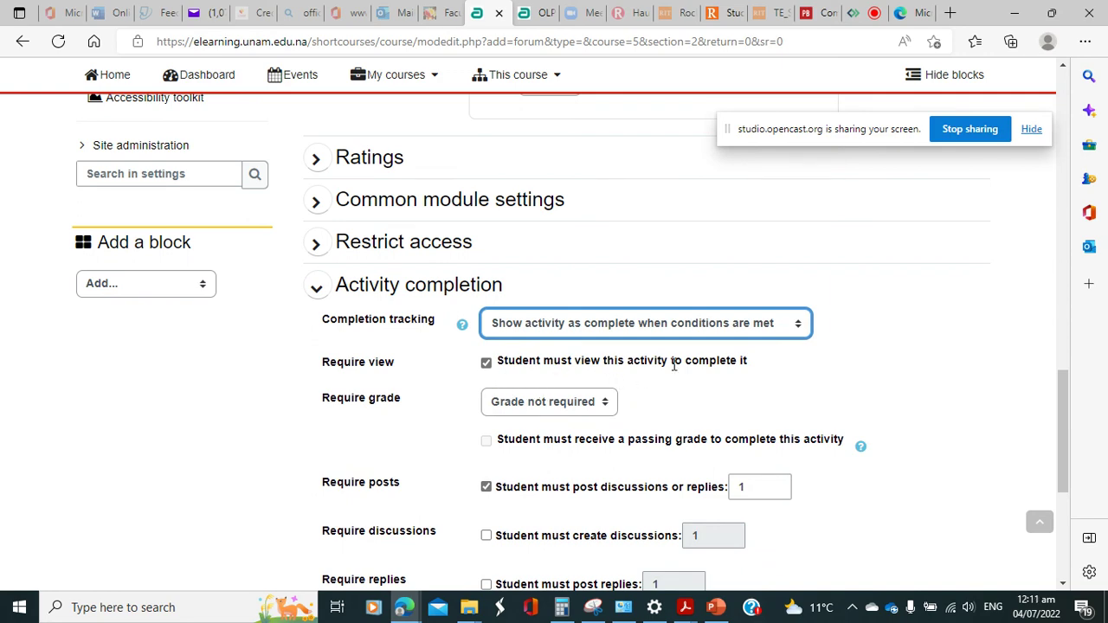
{"action": "scroll", "coordinate": [672, 361], "scroll_direction": "down", "scroll_amount": 2}
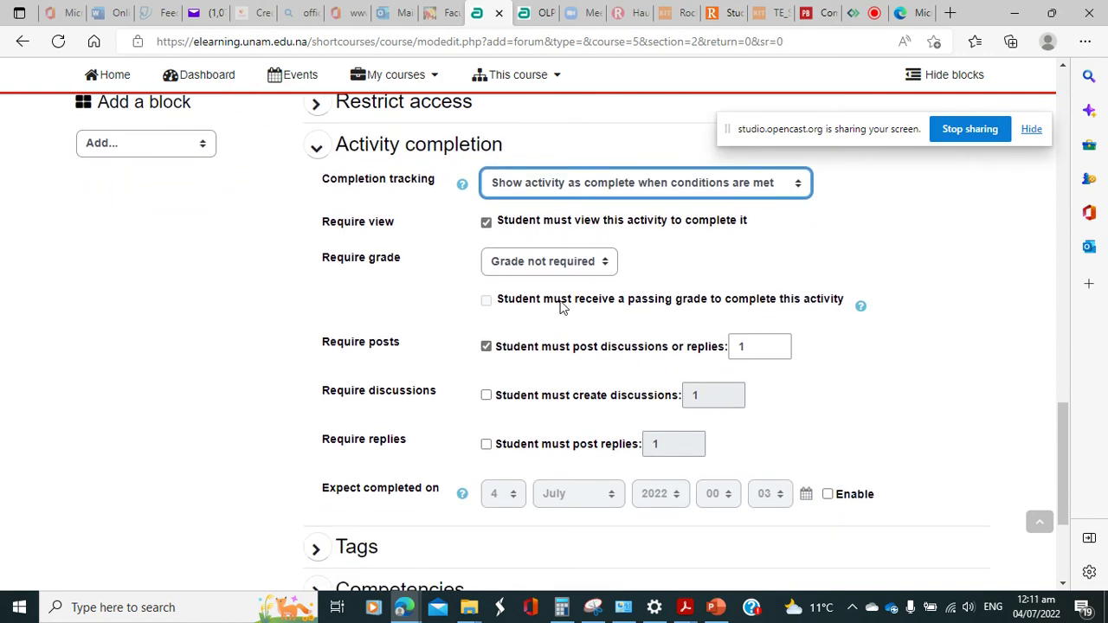
Step: Require 4 posts, 1 discussion and 4 replies for completion
{"action": "left_click", "coordinate": [486, 395]}
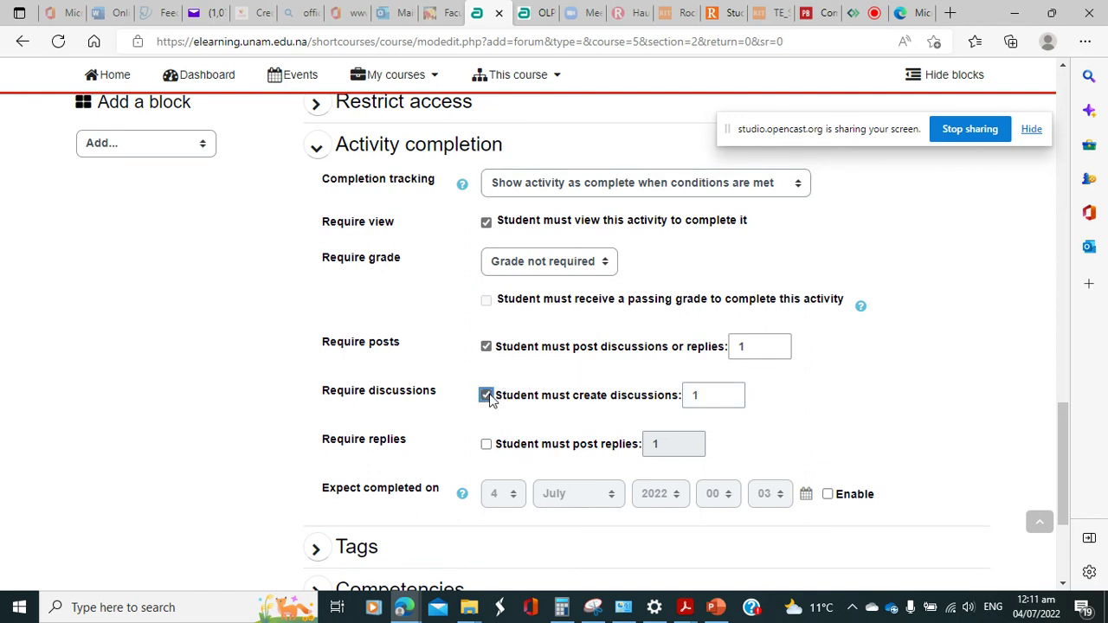
{"action": "left_click", "coordinate": [486, 445]}
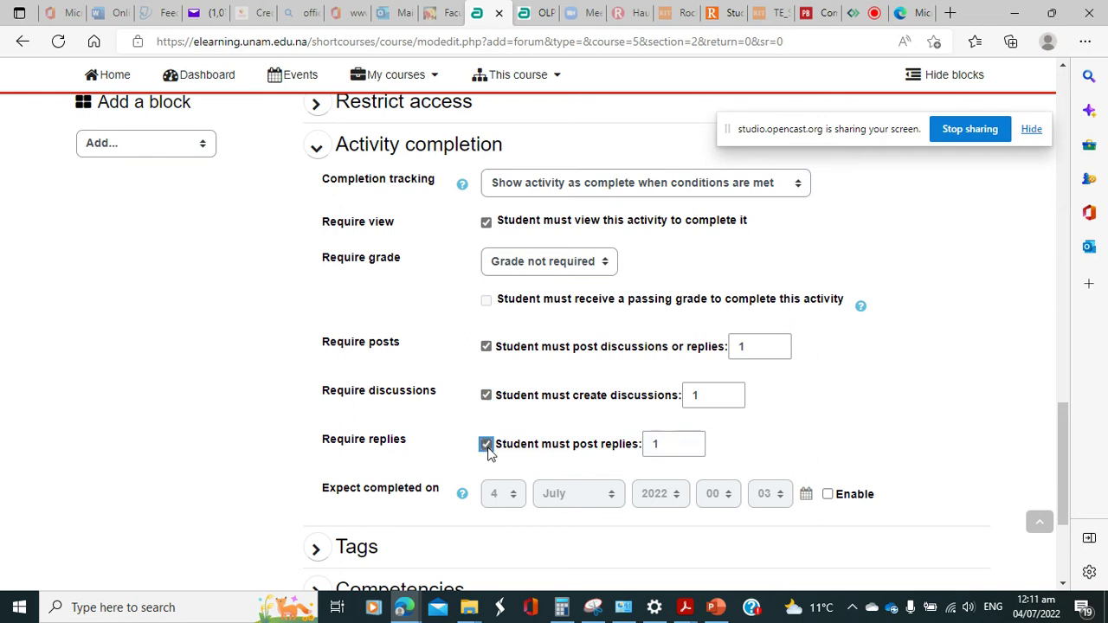
{"action": "left_click", "coordinate": [704, 443]}
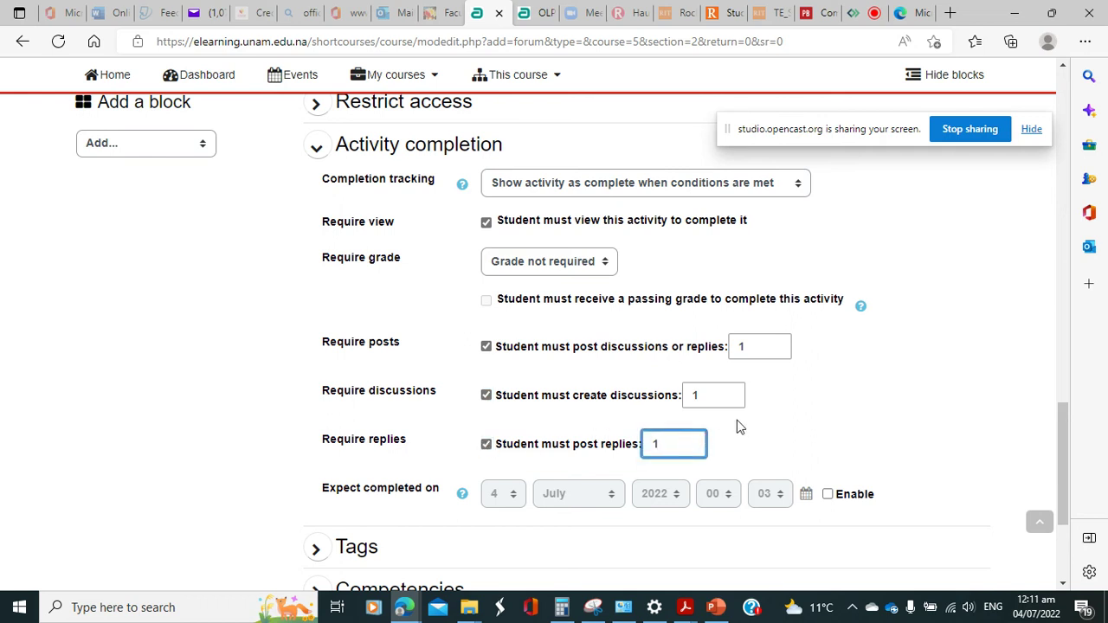
{"action": "left_click", "coordinate": [763, 354]}
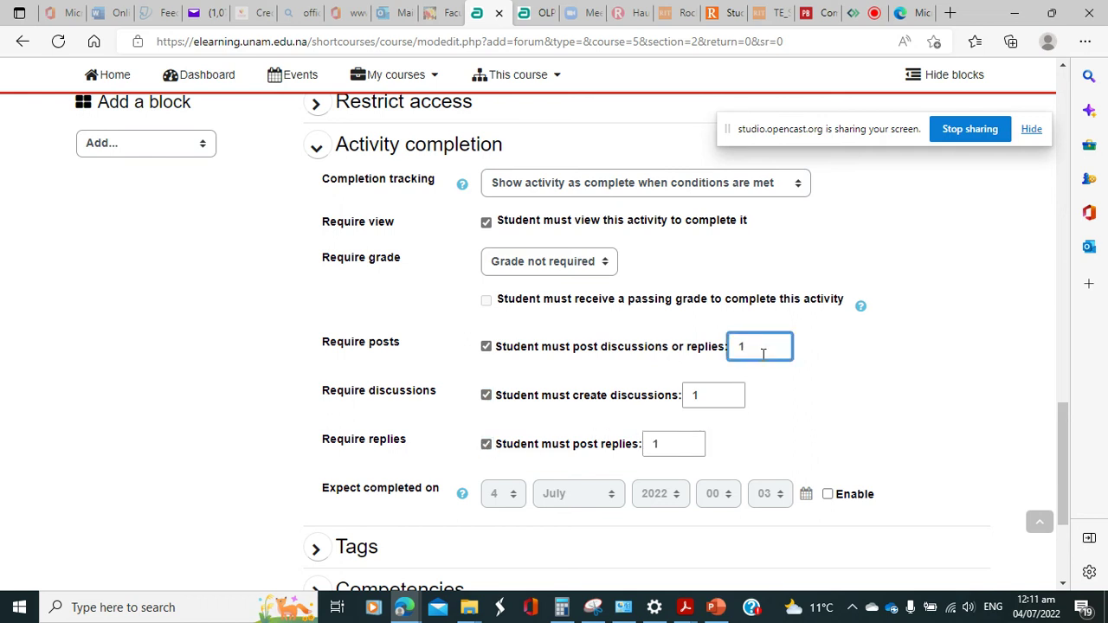
{"action": "left_click", "coordinate": [722, 391]}
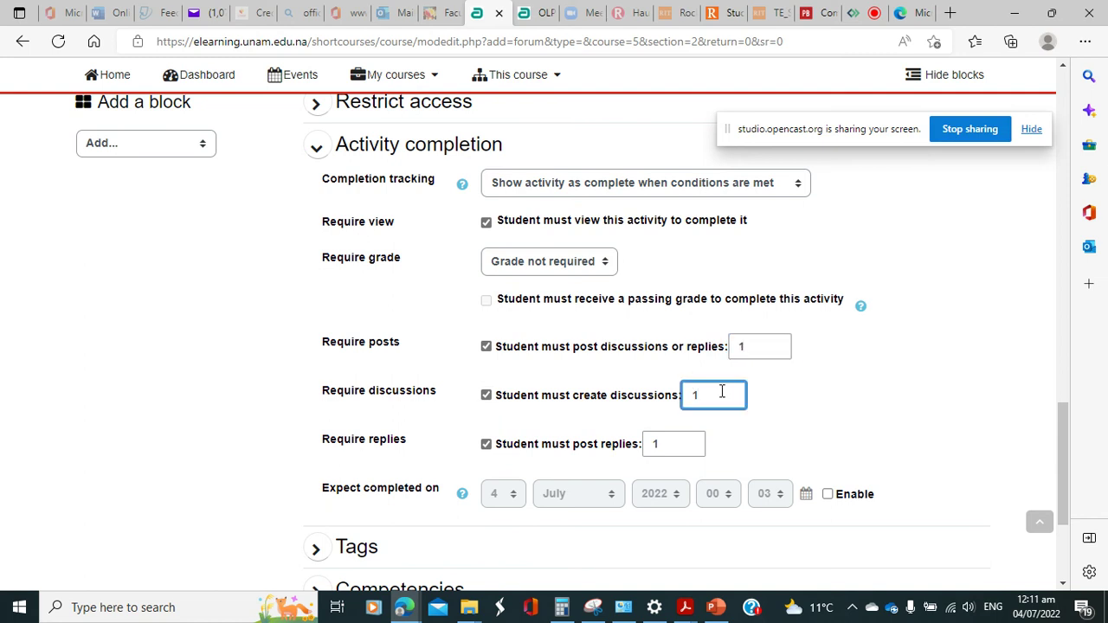
{"action": "left_click", "coordinate": [762, 347]}
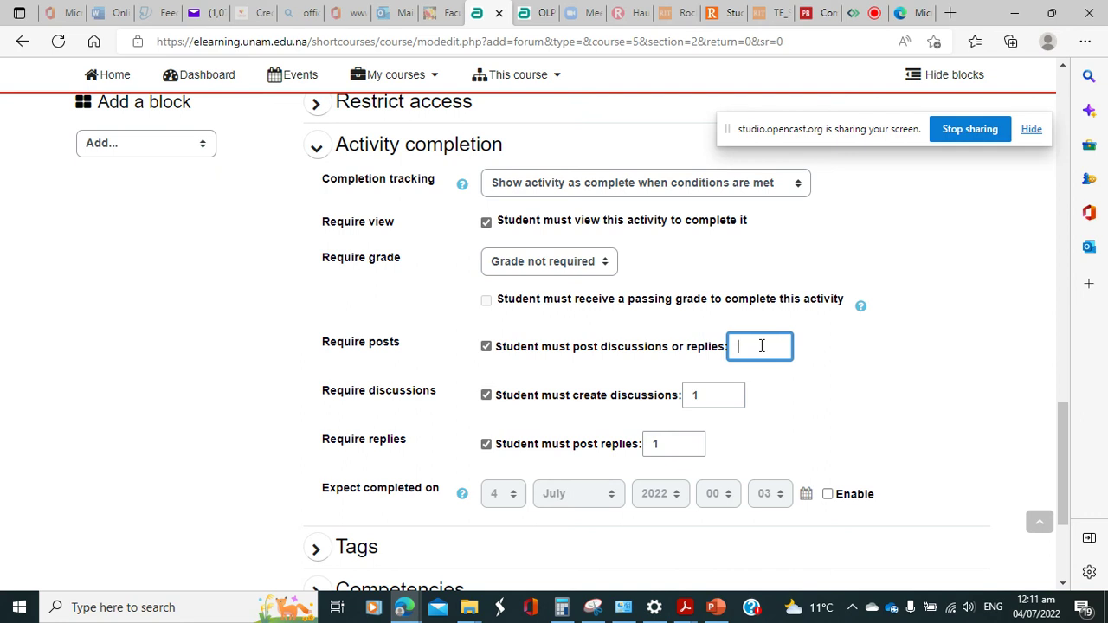
{"action": "type", "text": "4"}
{"action": "left_click", "coordinate": [668, 447]}
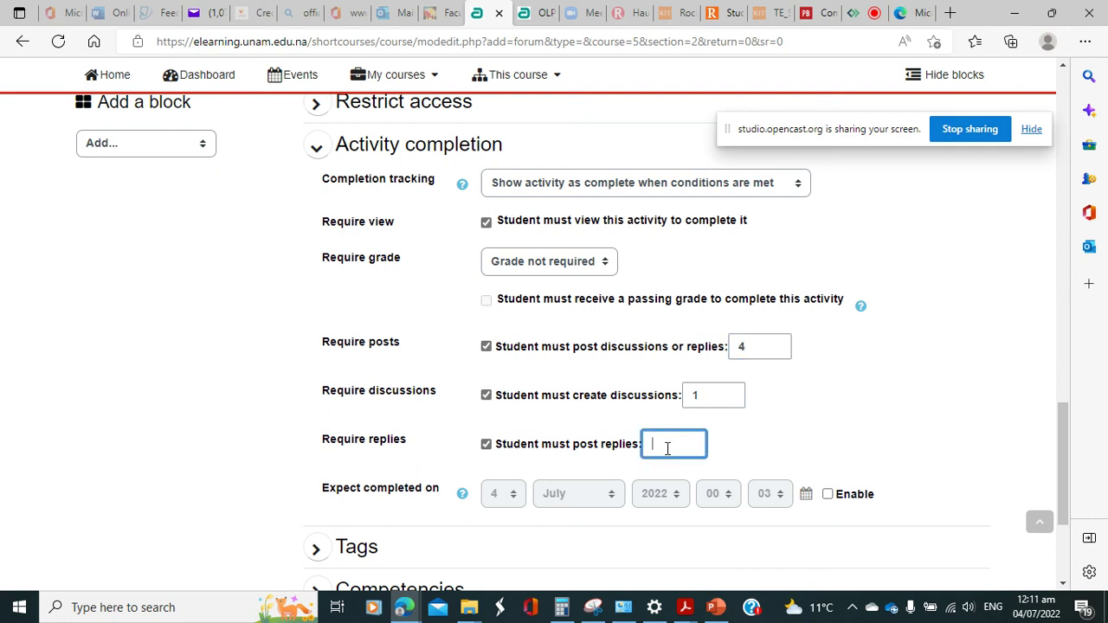
{"action": "type", "text": "4"}
{"action": "scroll", "coordinate": [667, 448], "scroll_direction": "down", "scroll_amount": 3}
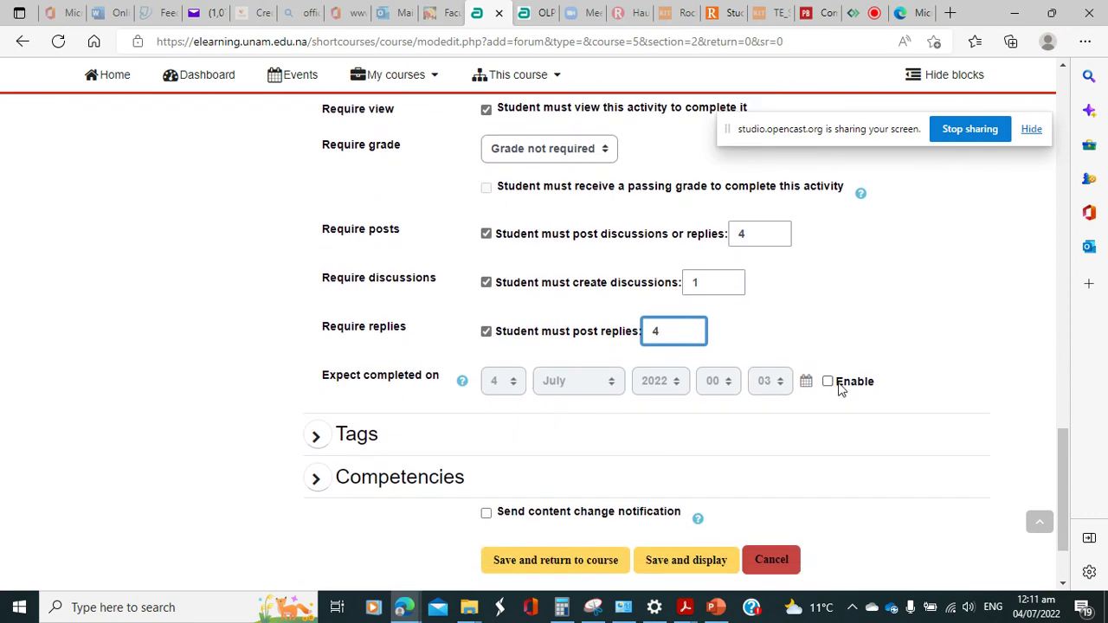
Step: Enable the expected completion date, set to 4 July 2022
{"action": "left_click", "coordinate": [826, 383]}
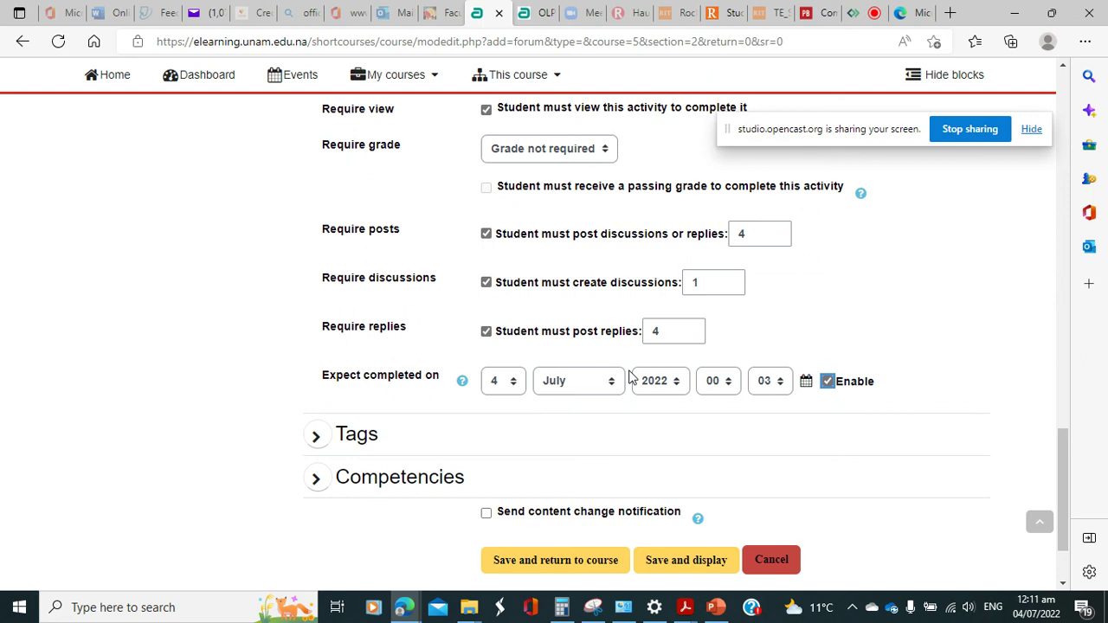
{"action": "scroll", "coordinate": [822, 266], "scroll_direction": "down", "scroll_amount": 2}
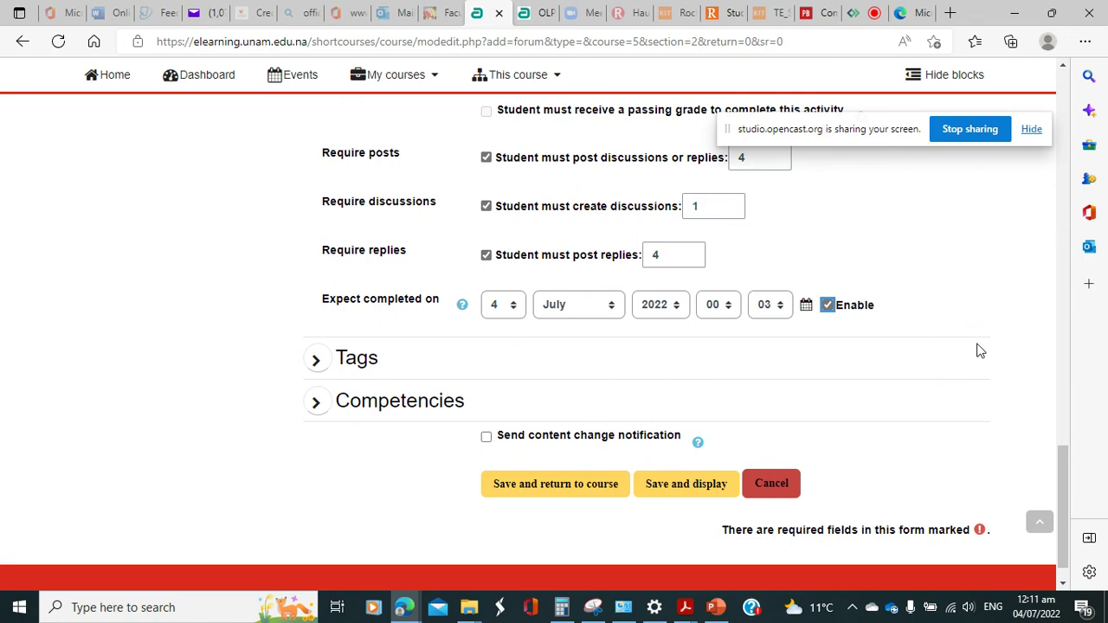
{"action": "scroll", "coordinate": [981, 350], "scroll_direction": "up", "scroll_amount": 2}
{"action": "scroll", "coordinate": [980, 350], "scroll_direction": "down", "scroll_amount": 3}
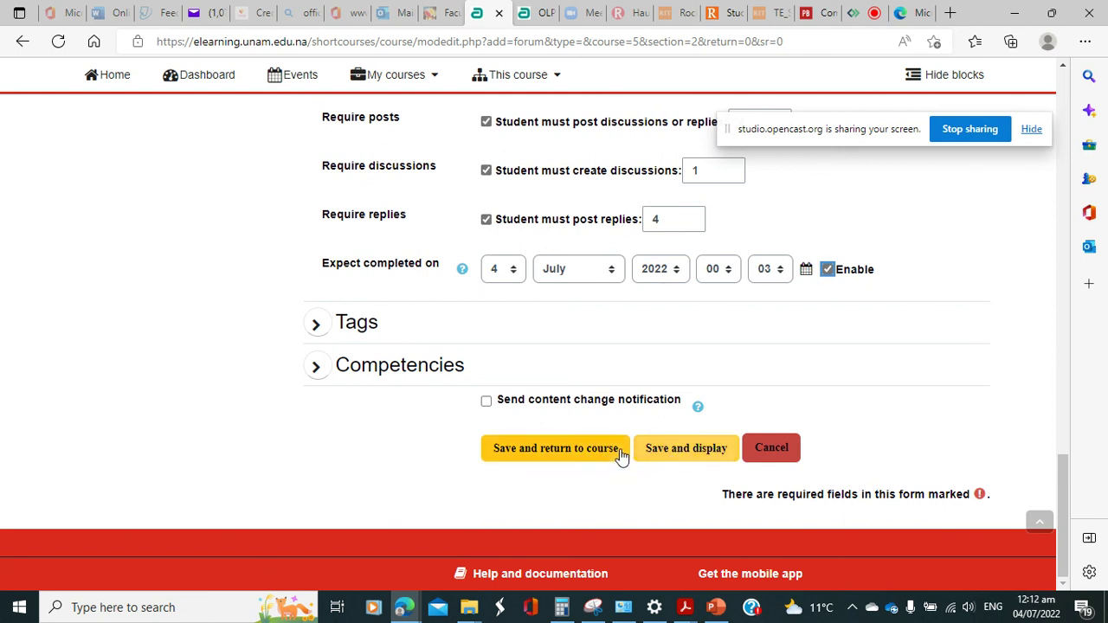
Step: Save the new forum, then open 'Forum types best for Assessment' to view its empty discussion page
{"action": "left_click", "coordinate": [550, 460]}
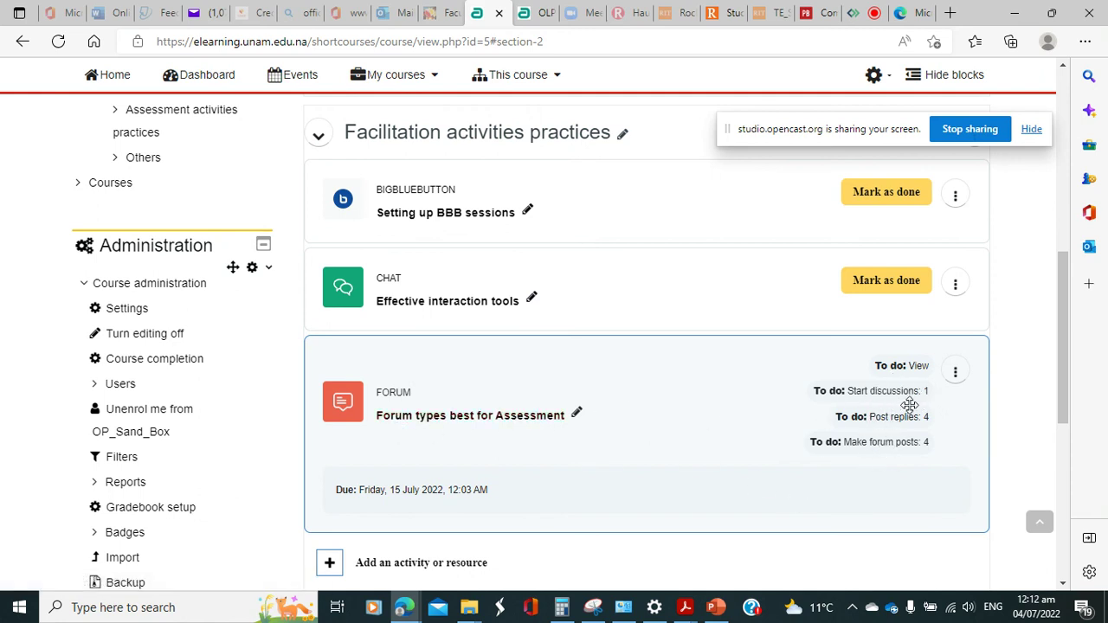
{"action": "left_click", "coordinate": [437, 421]}
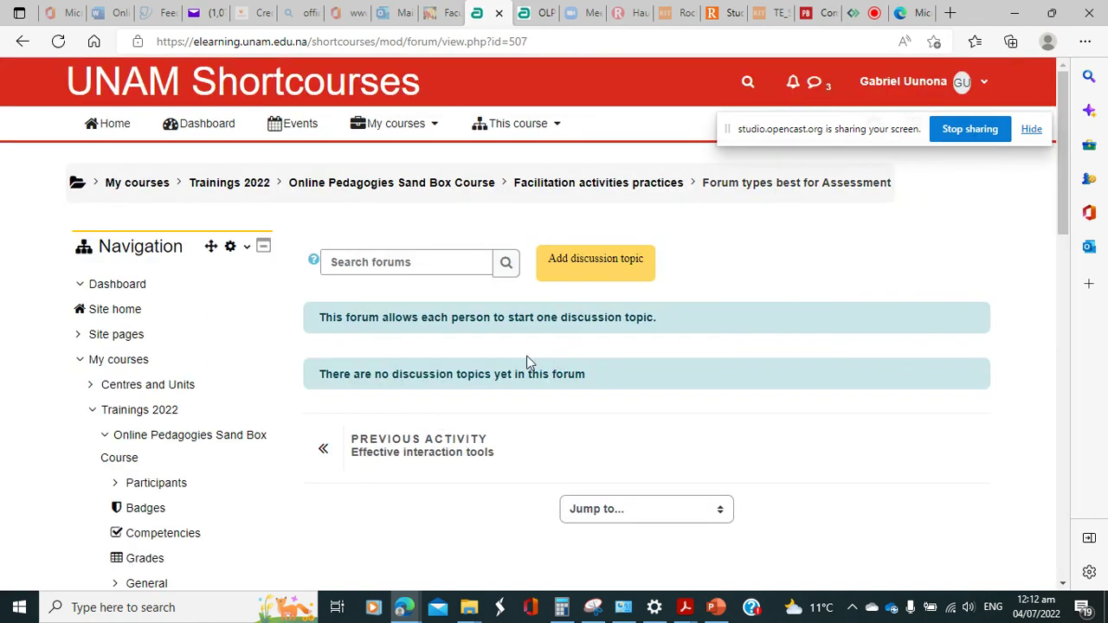
{"action": "scroll", "coordinate": [530, 362], "scroll_direction": "down", "scroll_amount": 2}
{"action": "scroll", "coordinate": [530, 362], "scroll_direction": "up", "scroll_amount": 1}
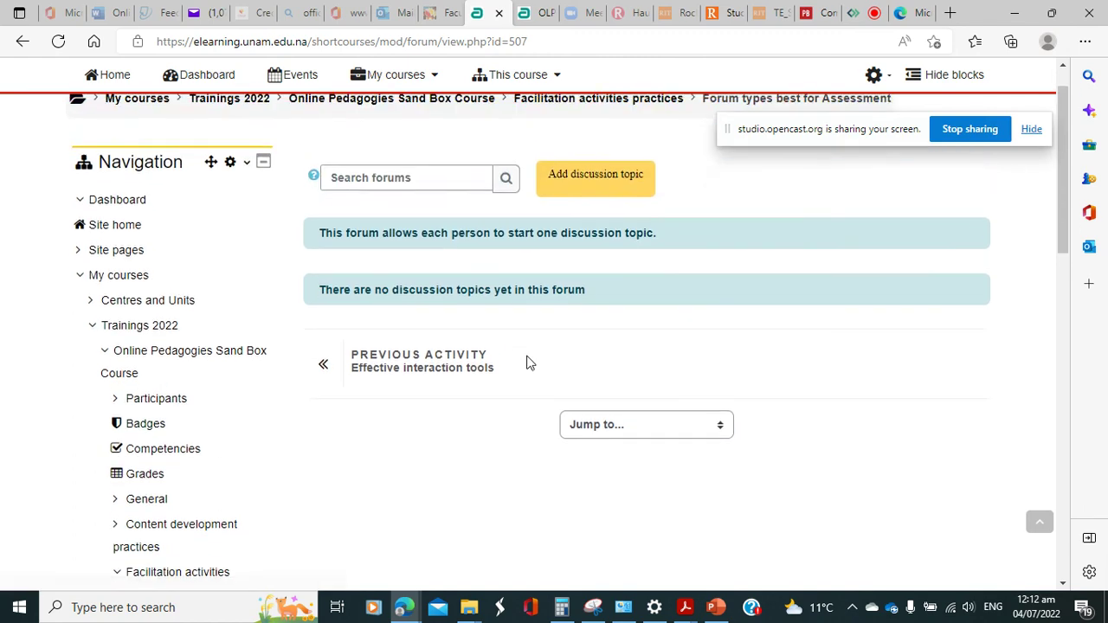
{"action": "scroll", "coordinate": [529, 362], "scroll_direction": "up", "scroll_amount": 1}
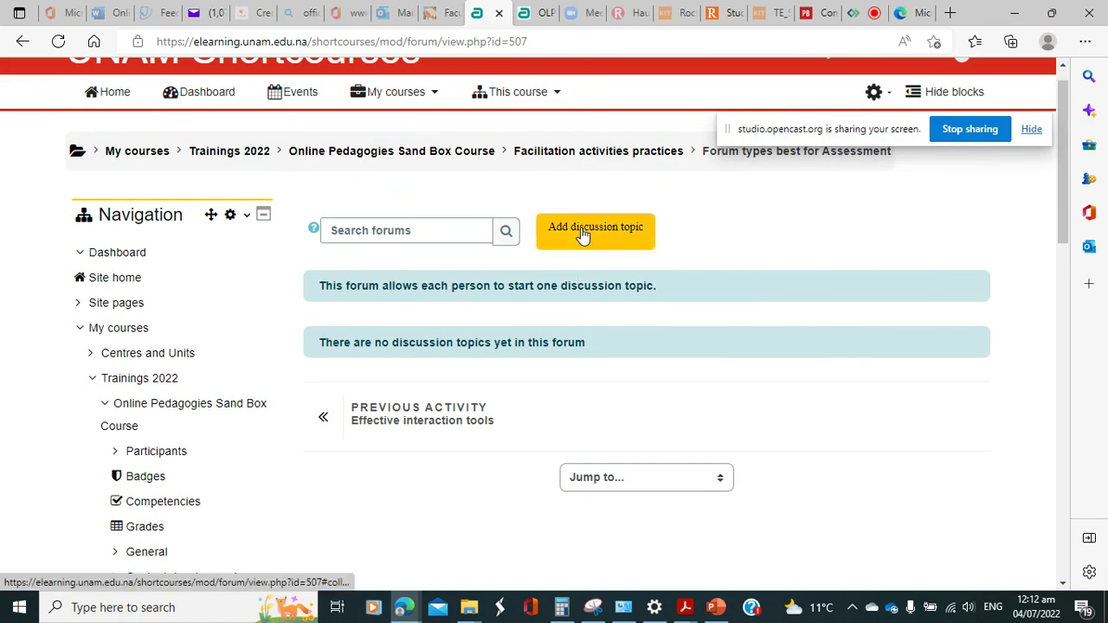